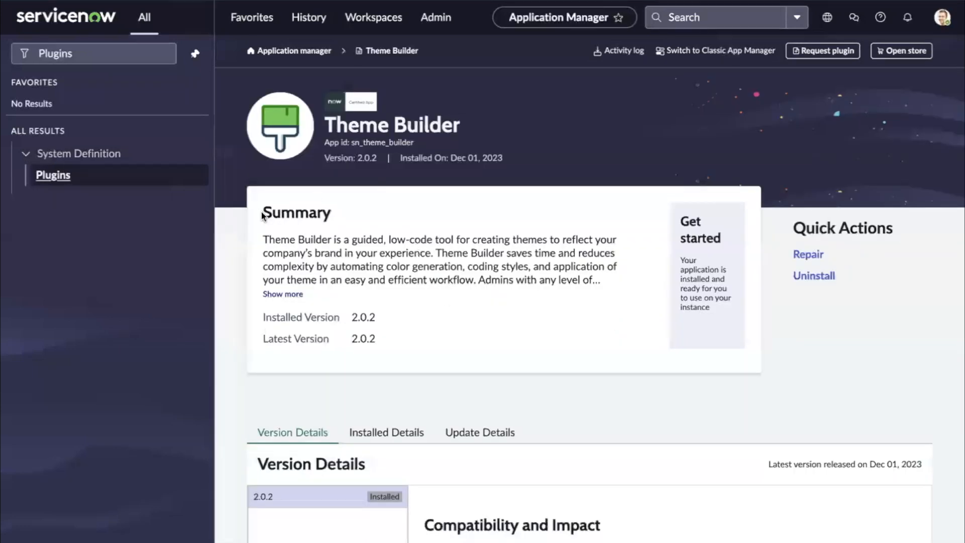
- Review the Theme Builder application's summary, version details, release notes and system requirements
left_click_drag(261, 212, 552, 327)
scroll(552, 327, "down", 3)
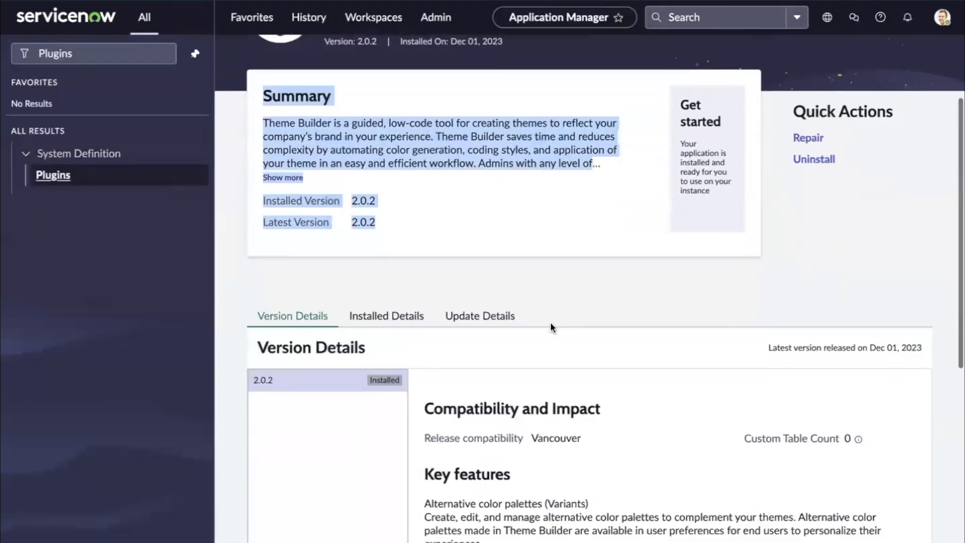
scroll(680, 388, "down", 1)
scroll(679, 389, "down", 2)
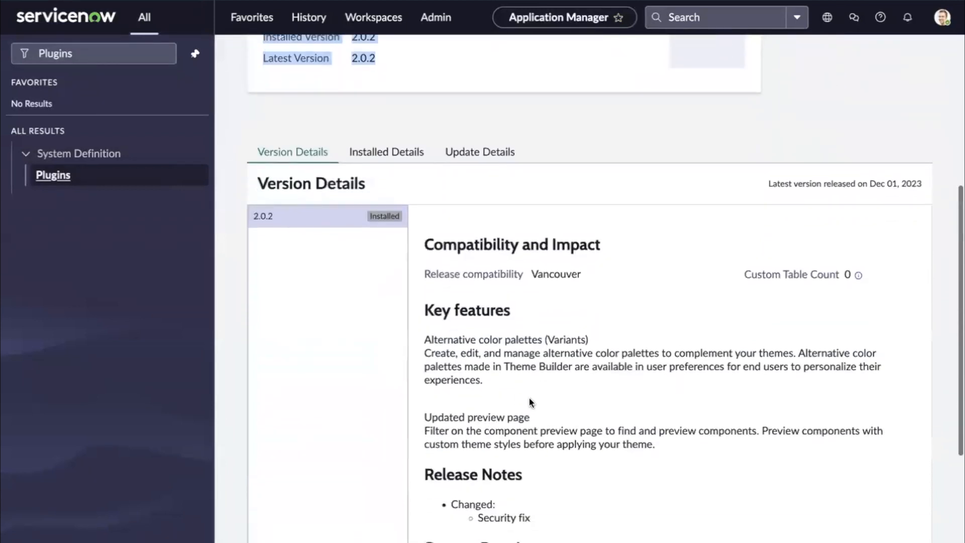
scroll(552, 424, "down", 2)
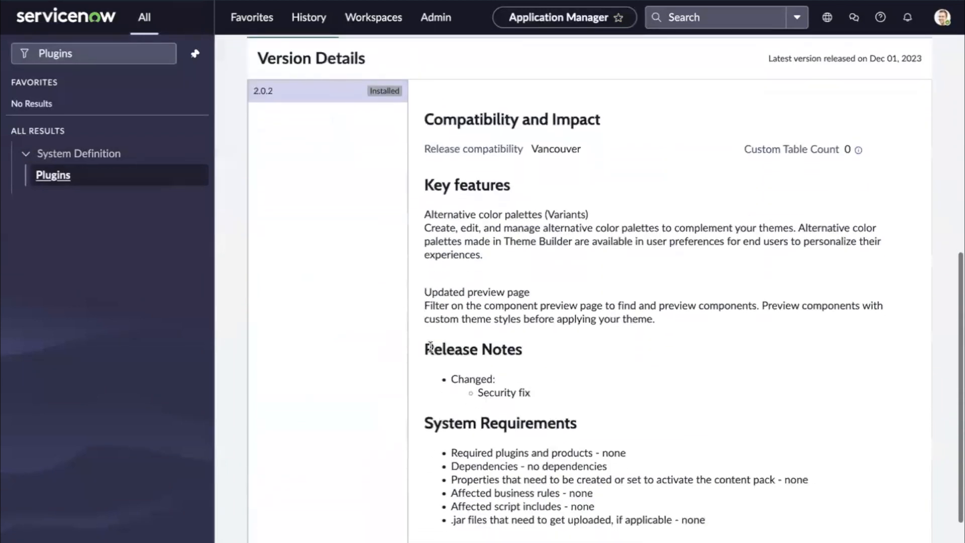
left_click_drag(426, 348, 453, 415)
scroll(453, 415, "down", 1)
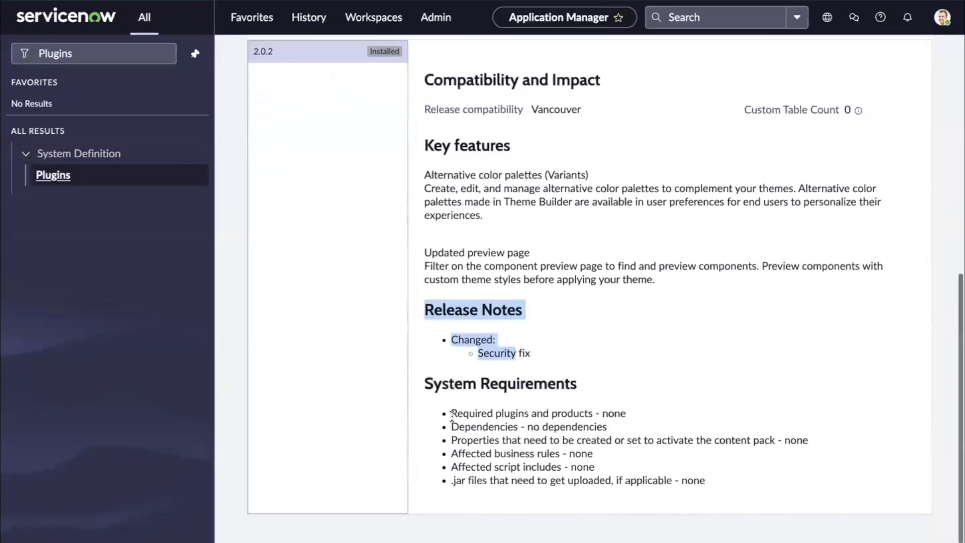
left_click_drag(426, 382, 716, 501)
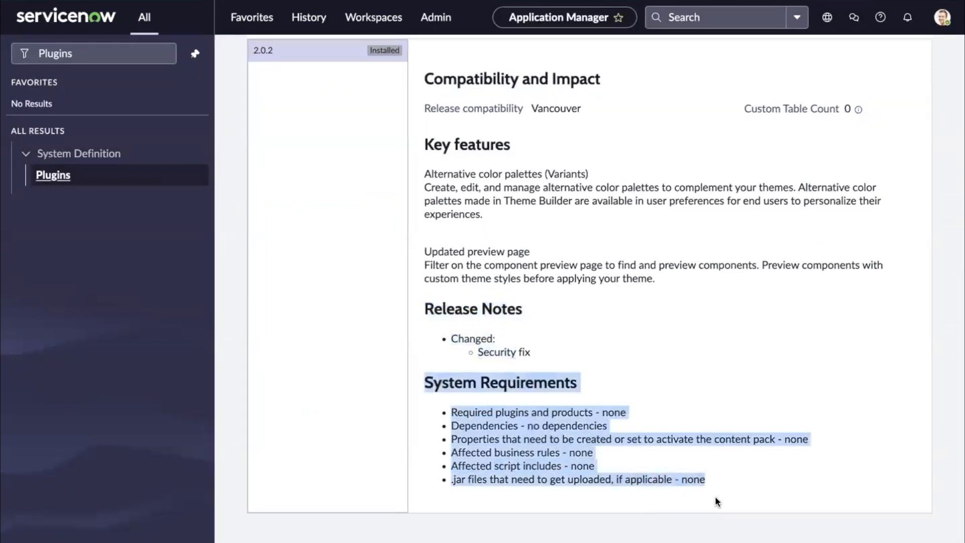
scroll(677, 367, "up", 9)
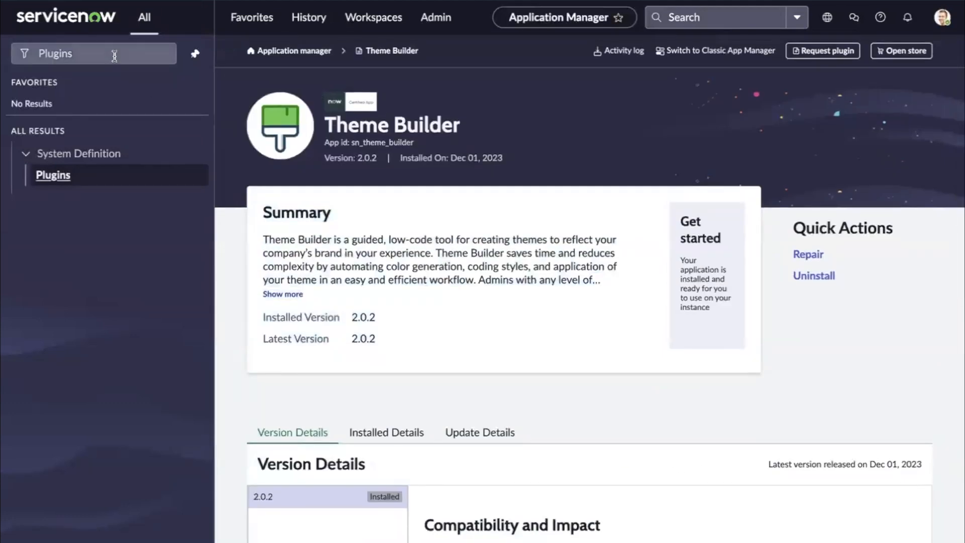
- Filter the navigator for Theme build and open the Theme Builder module
left_click(112, 53)
key("super+a")
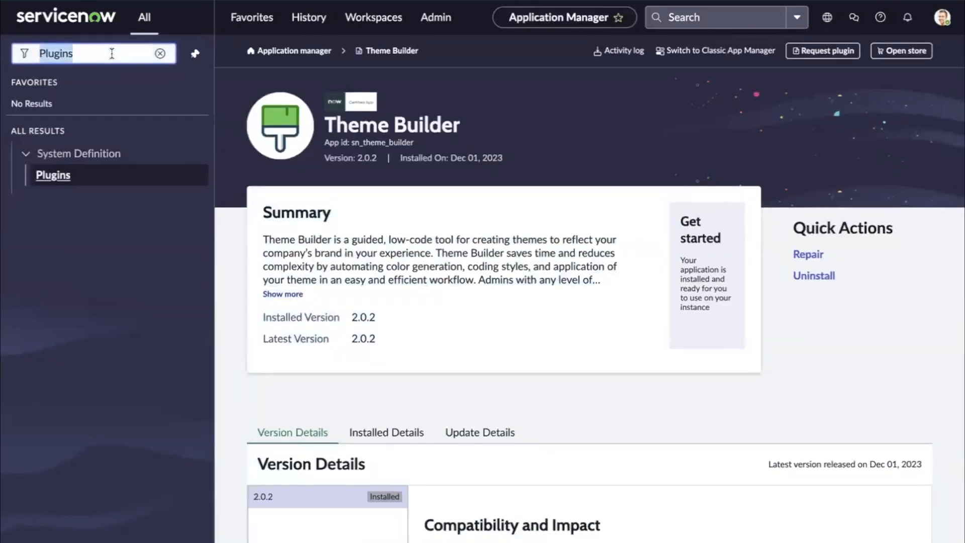
key("BackSpace")
type("Theme ")
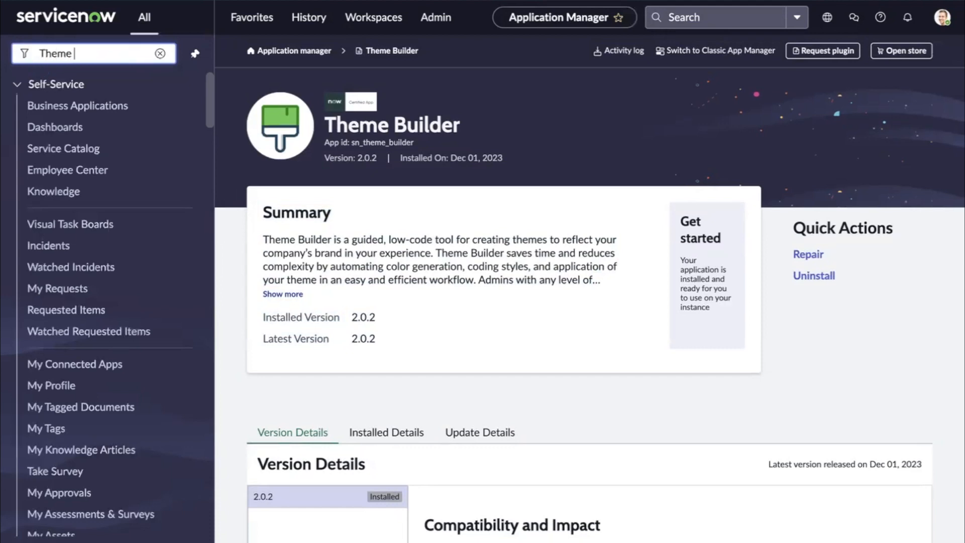
type("build")
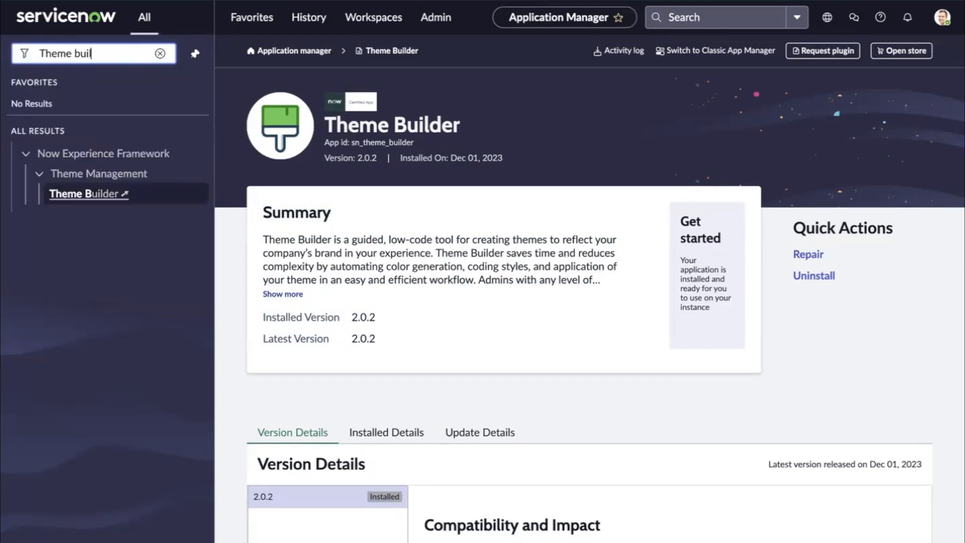
left_click(95, 196)
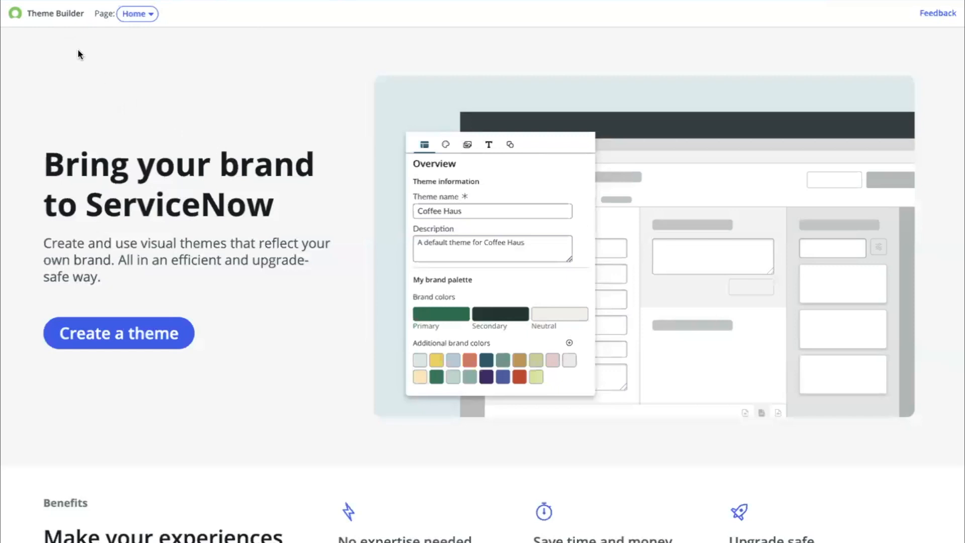
- Browse the Theme Builder page options and the home page's feature sections
left_click(138, 17)
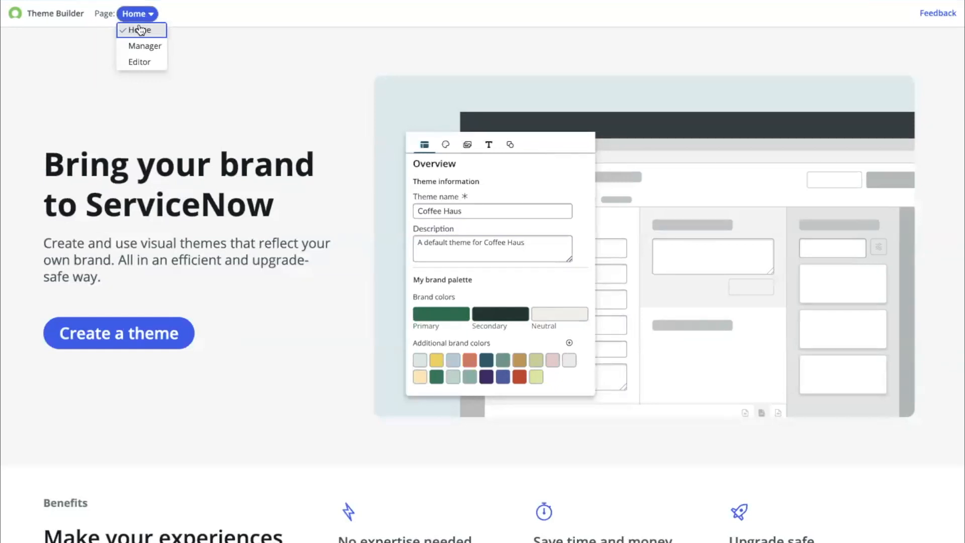
left_click(245, 44)
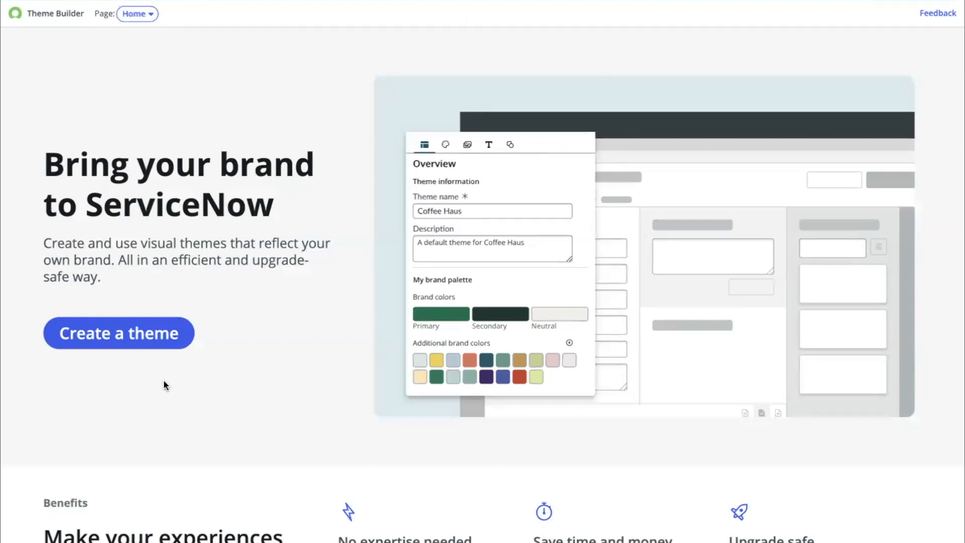
scroll(166, 387, "down", 10)
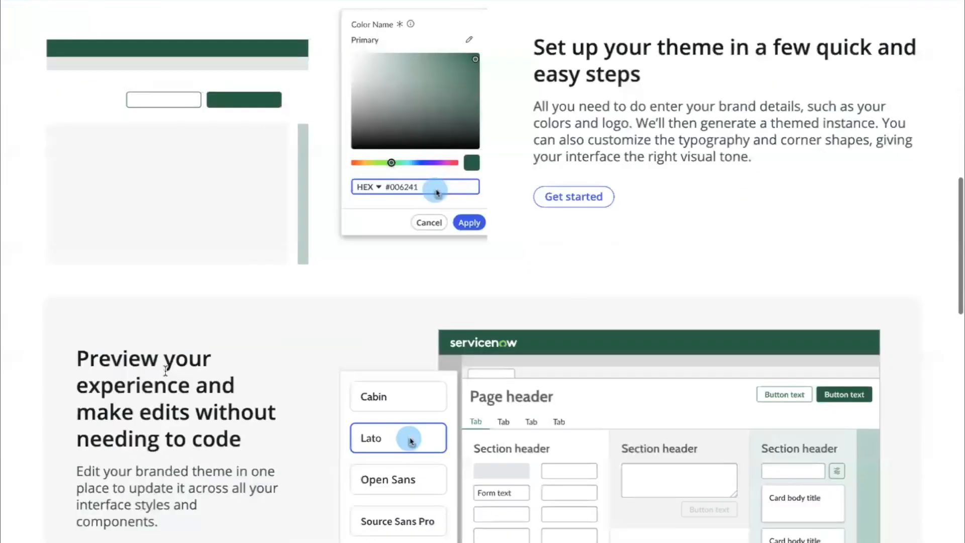
scroll(165, 370, "down", 8)
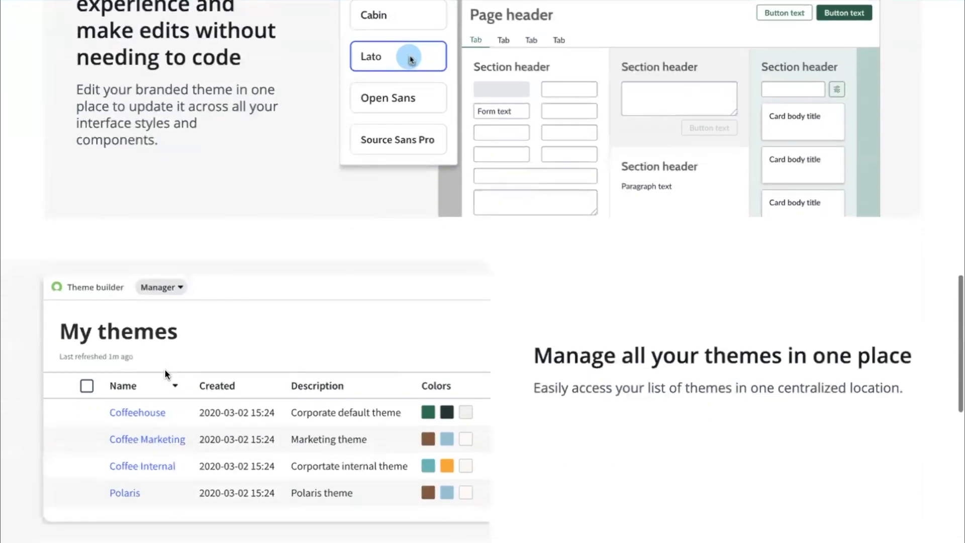
scroll(164, 374, "down", 1)
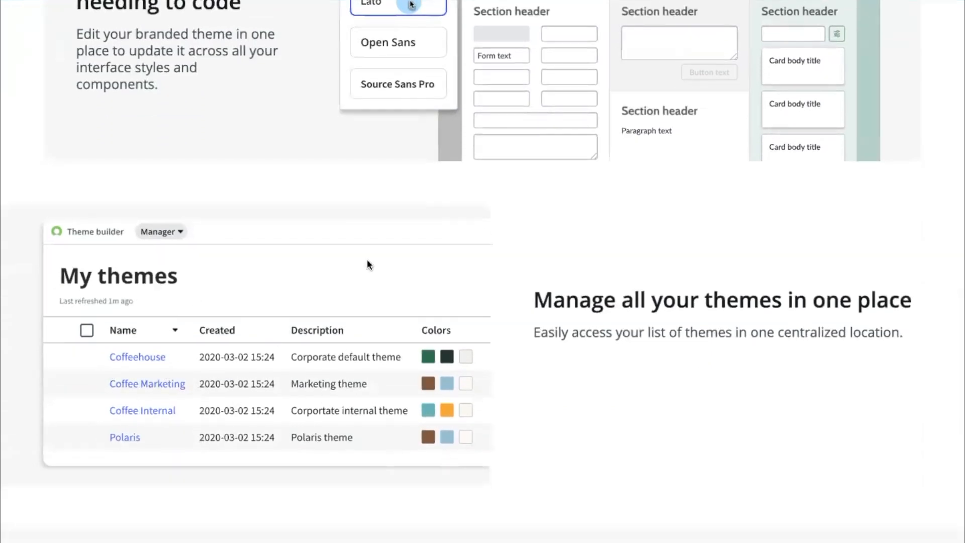
scroll(307, 265, "up", 15)
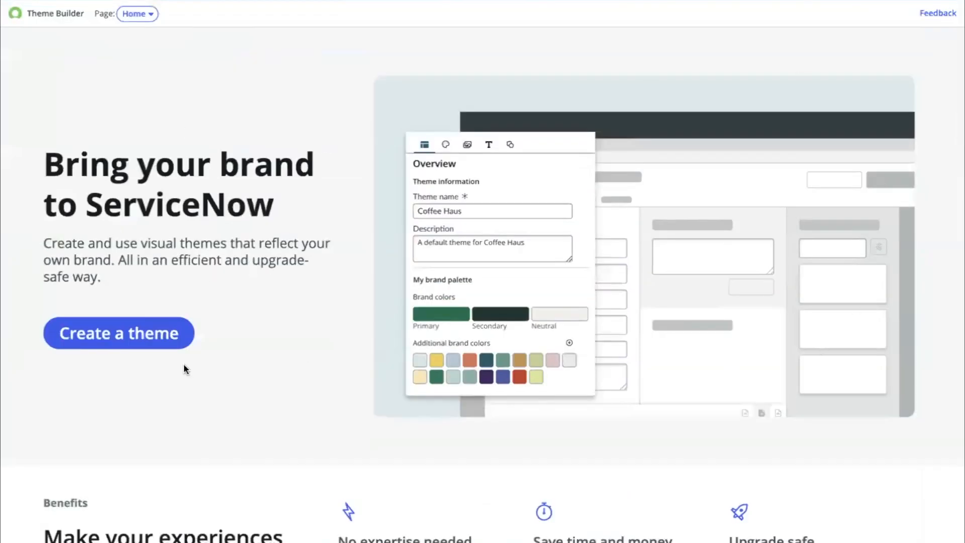
- Start creating a new theme and enter Glide as the theme name
left_click(102, 334)
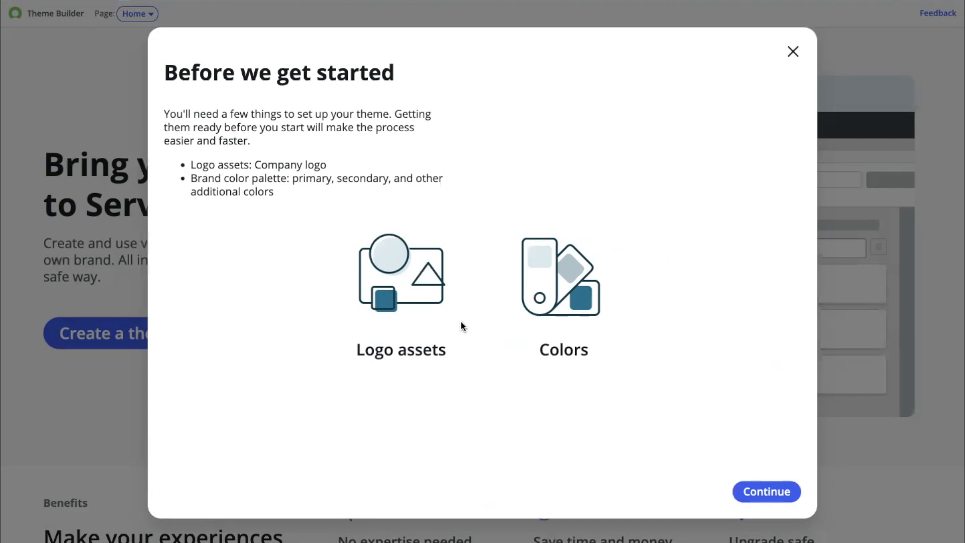
left_click(763, 494)
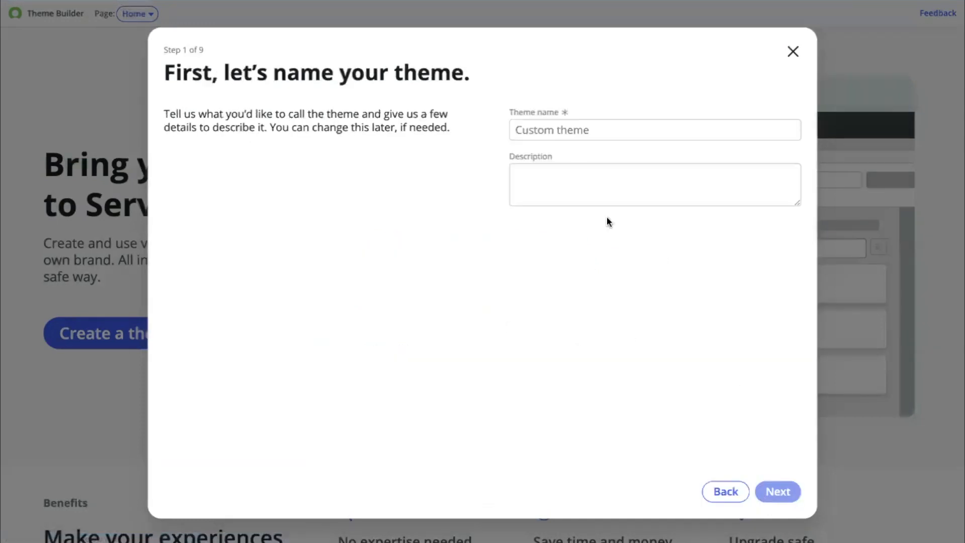
left_click(576, 123)
type("Glide")
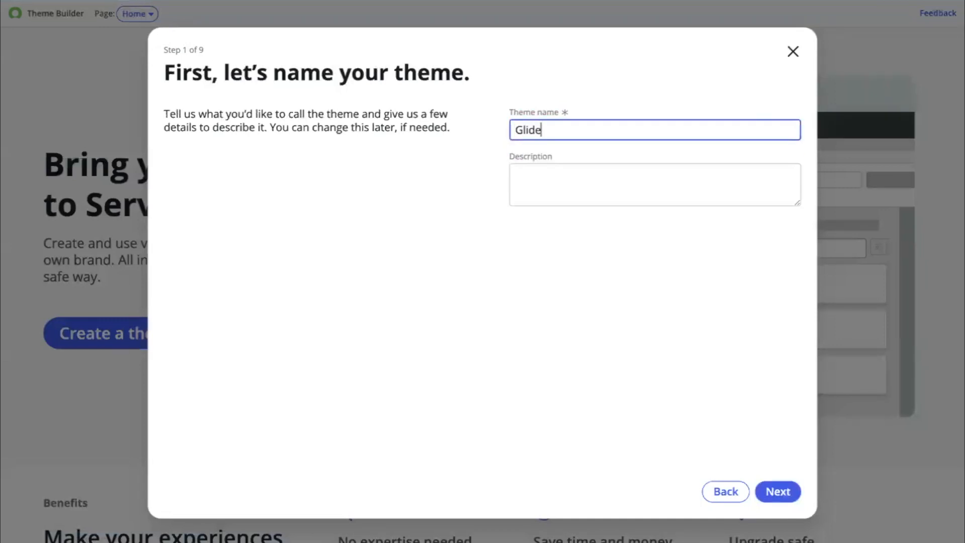
- Enter the description 'Theme of my own choices' and continue to the next setup step
left_click(568, 171)
type("Theme")
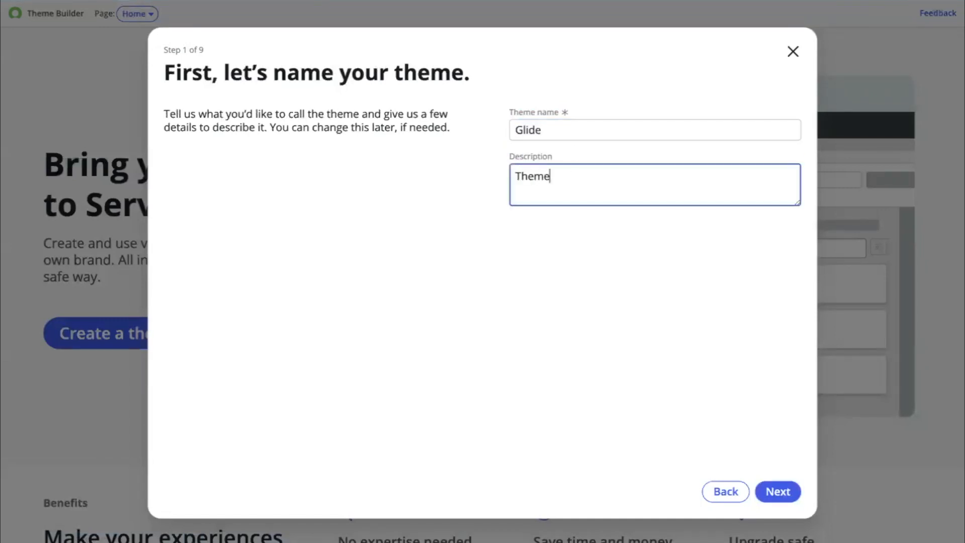
key("Caps_Lock")
key("Caps_Lock")
type("for")
key("BackSpace")
key("BackSpace")
key("BackSpace")
key("BackSpace")
key("BackSpace")
type("of my own choi")
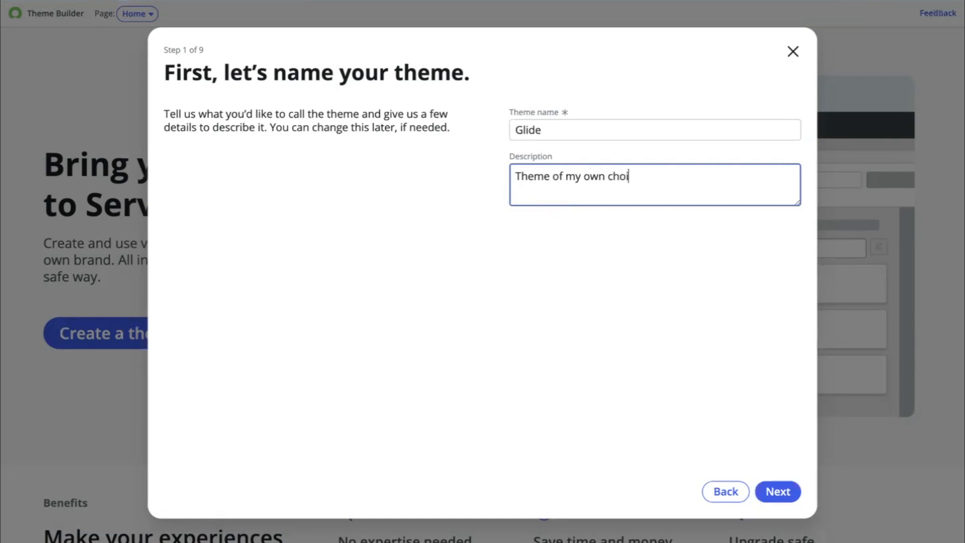
type("ces")
left_click(780, 495)
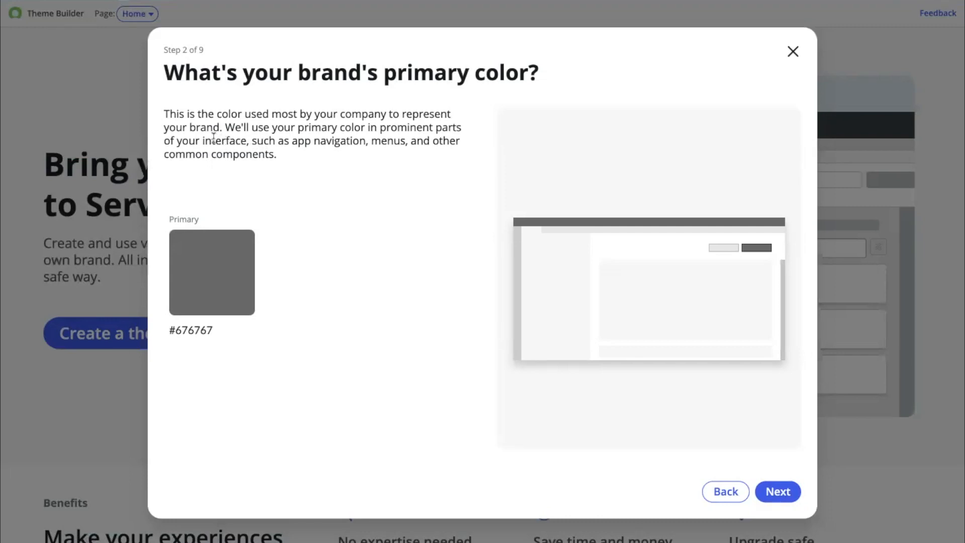
- Set the brand's primary color to green #628713 in the color picker and continue
left_click_drag(205, 137, 295, 150)
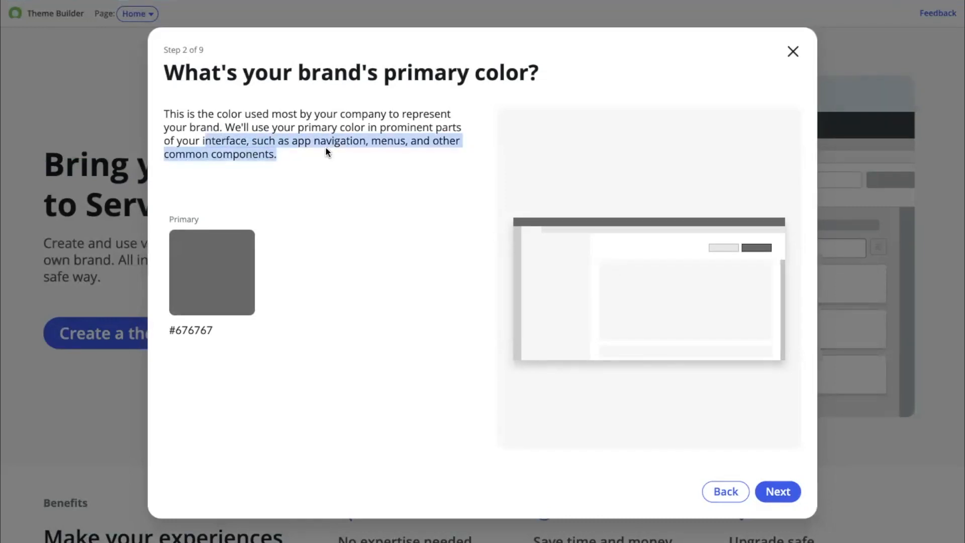
left_click(225, 248)
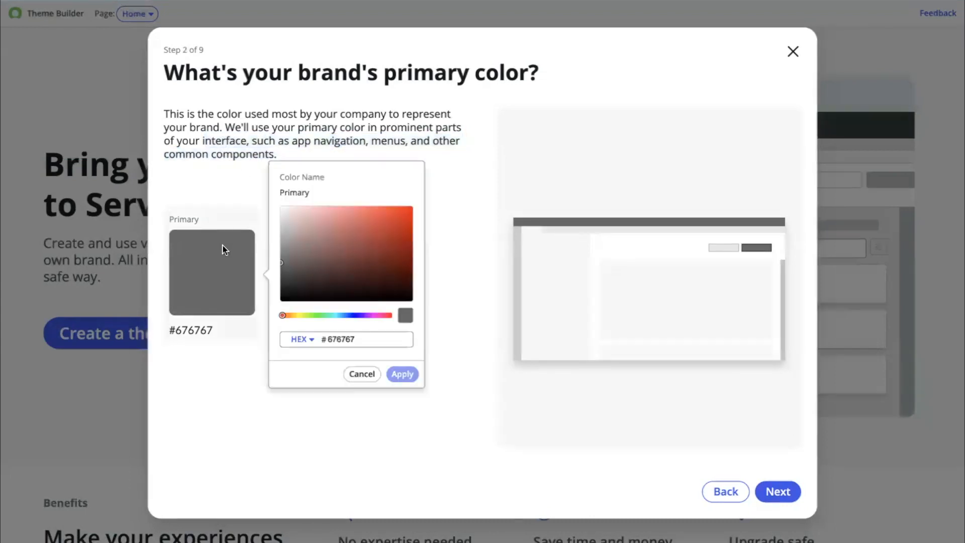
left_click(306, 318)
left_click(399, 218)
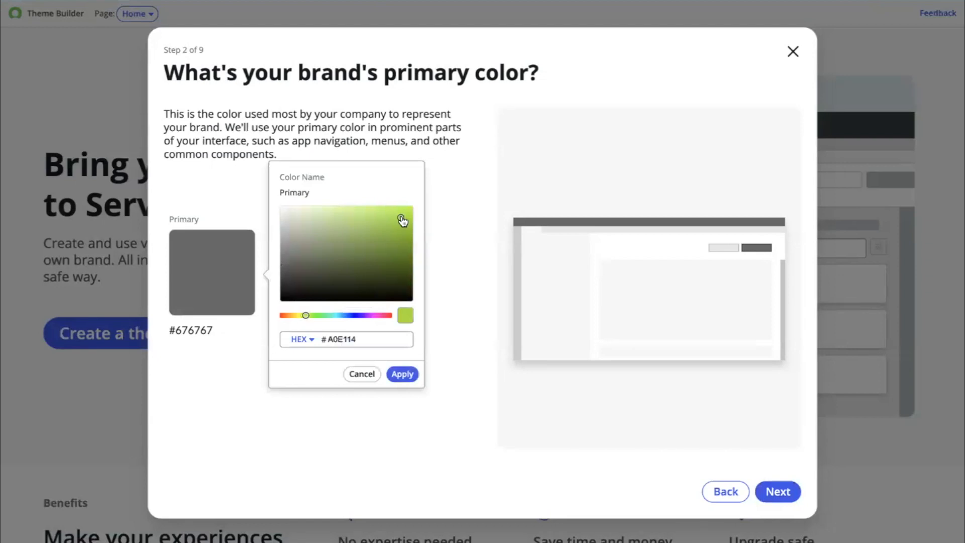
left_click(395, 252)
left_click(405, 374)
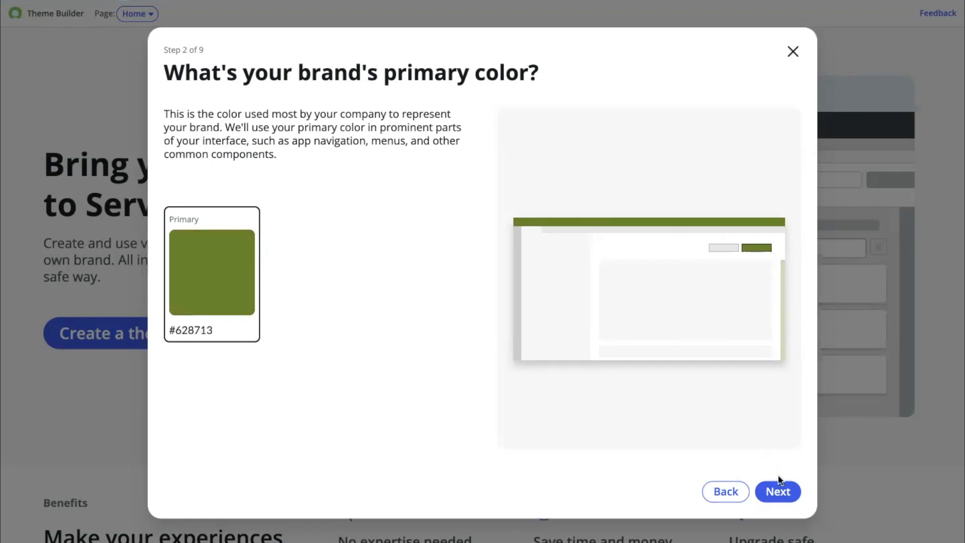
left_click(779, 493)
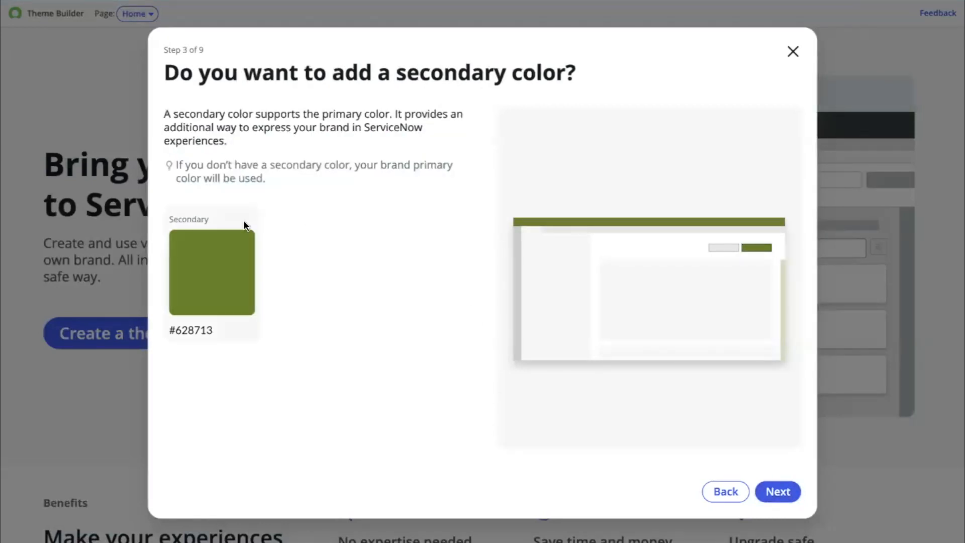
- Set the secondary color to teal #1BCC91 in the color picker and continue
left_click(224, 252)
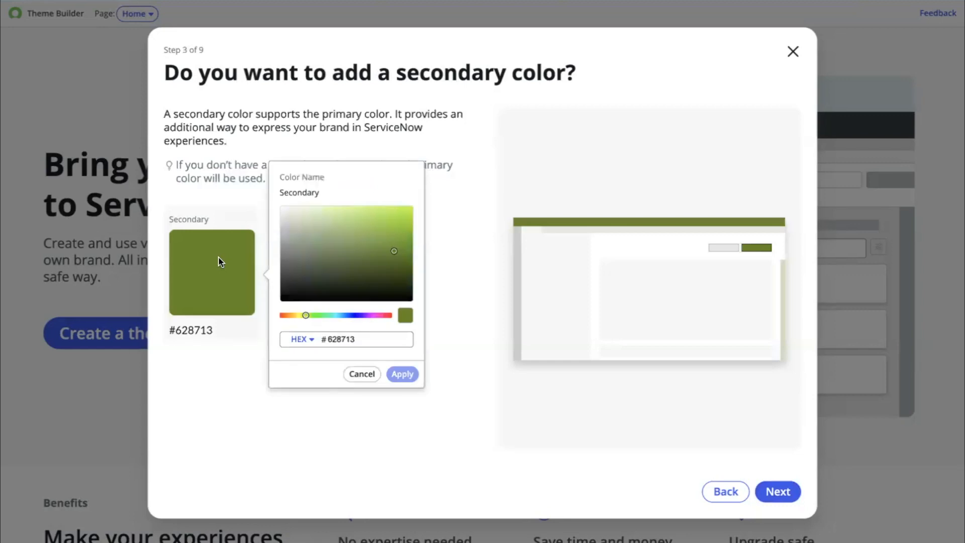
left_click(330, 316)
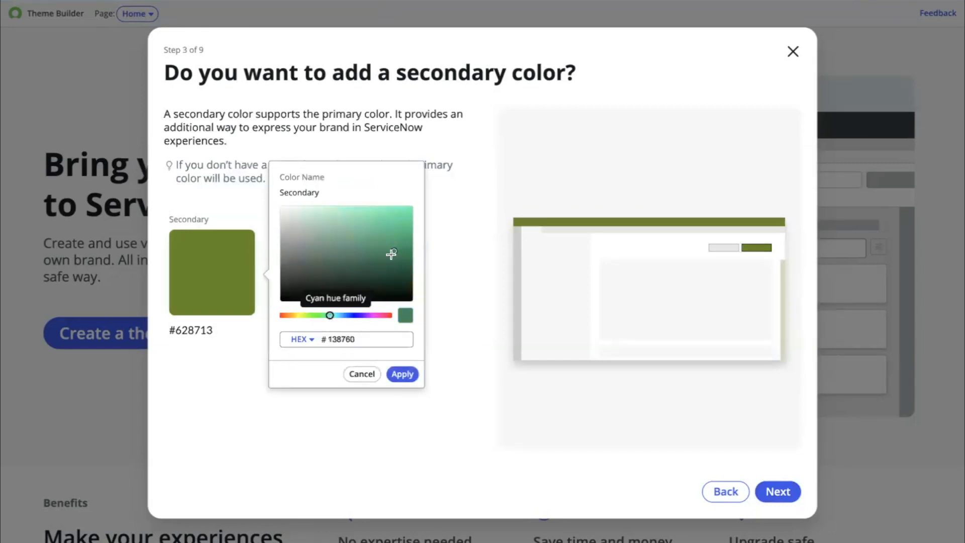
left_click(395, 226)
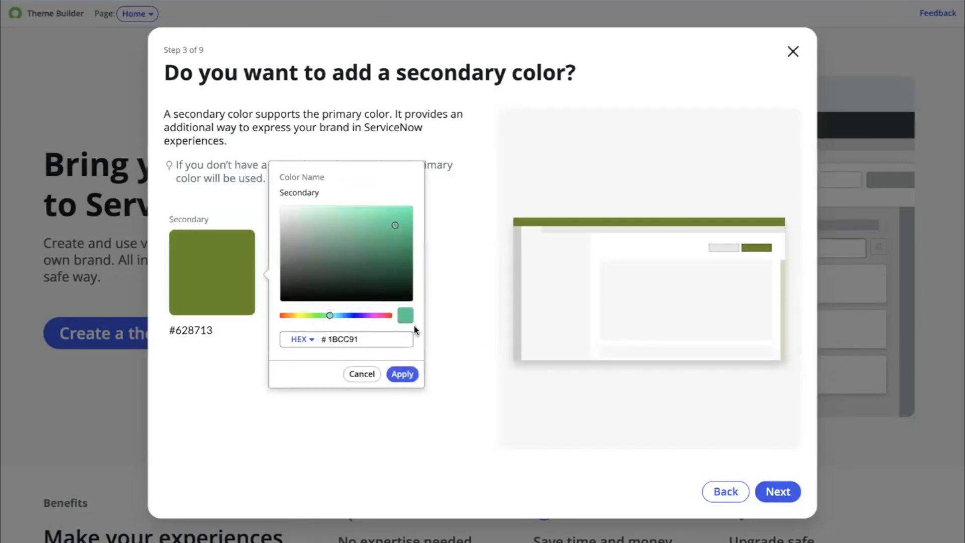
left_click(402, 374)
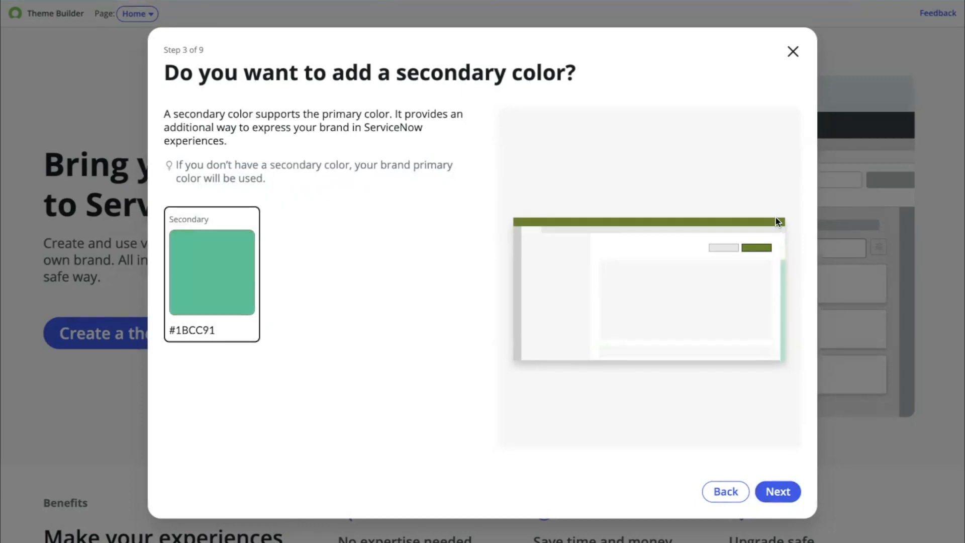
left_click(778, 492)
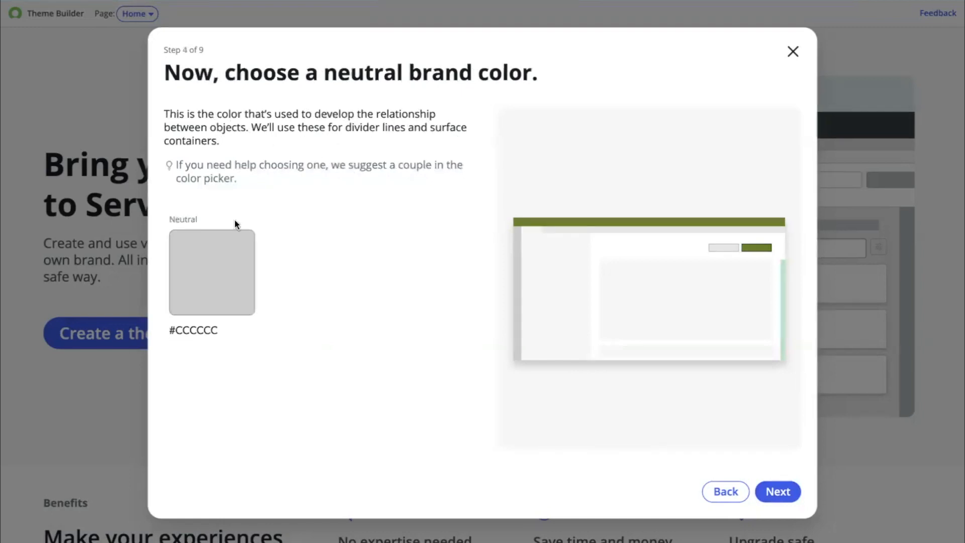
- Set the neutral color to magenta #E61ADC in the color picker and continue
left_click(212, 280)
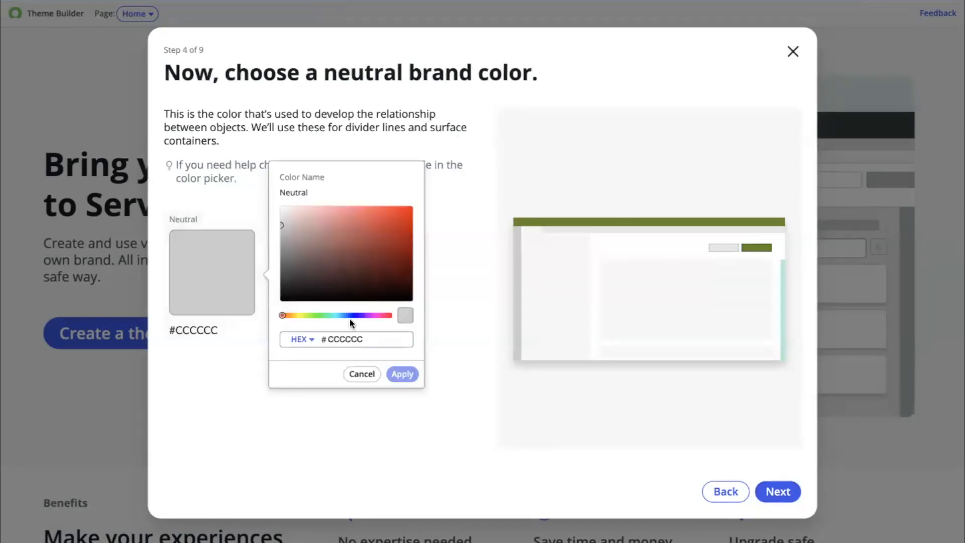
left_click(372, 315)
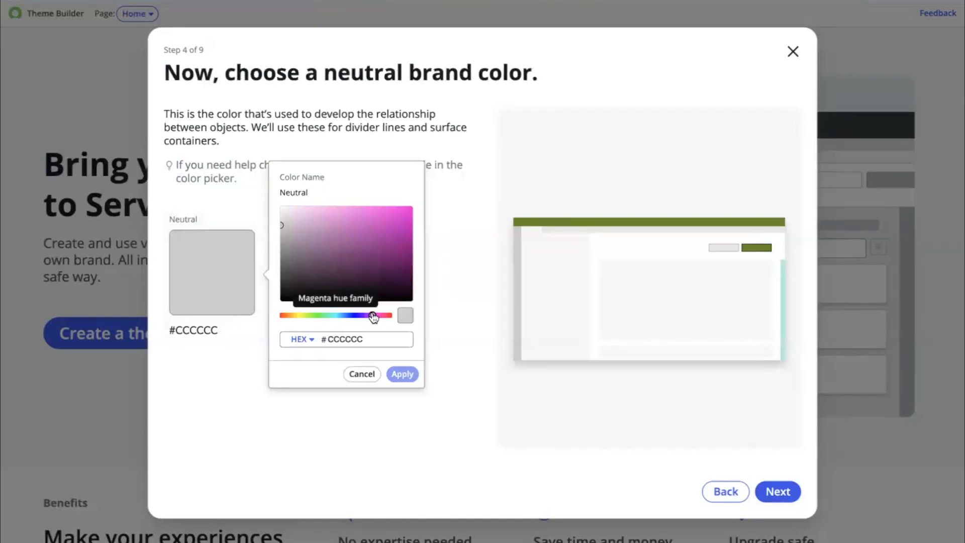
left_click(397, 216)
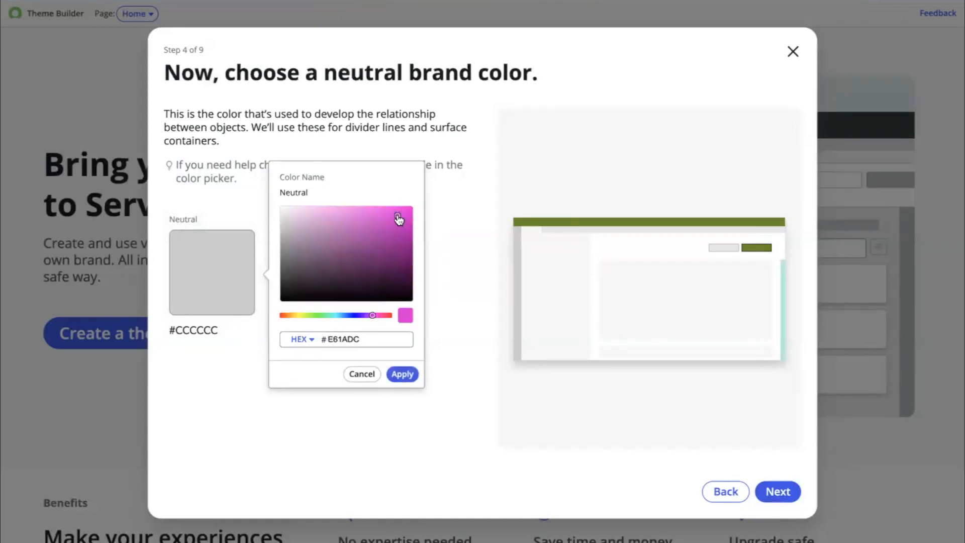
left_click(402, 375)
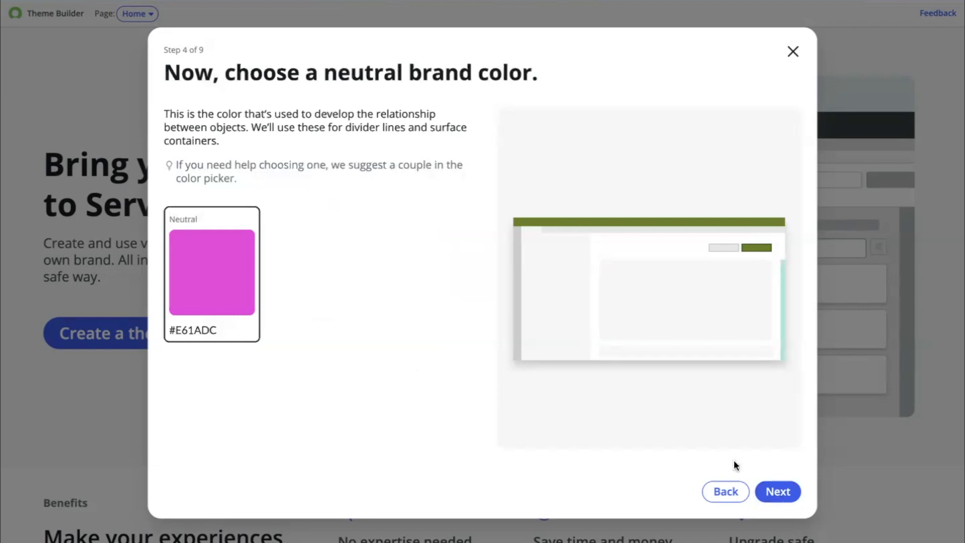
left_click(777, 491)
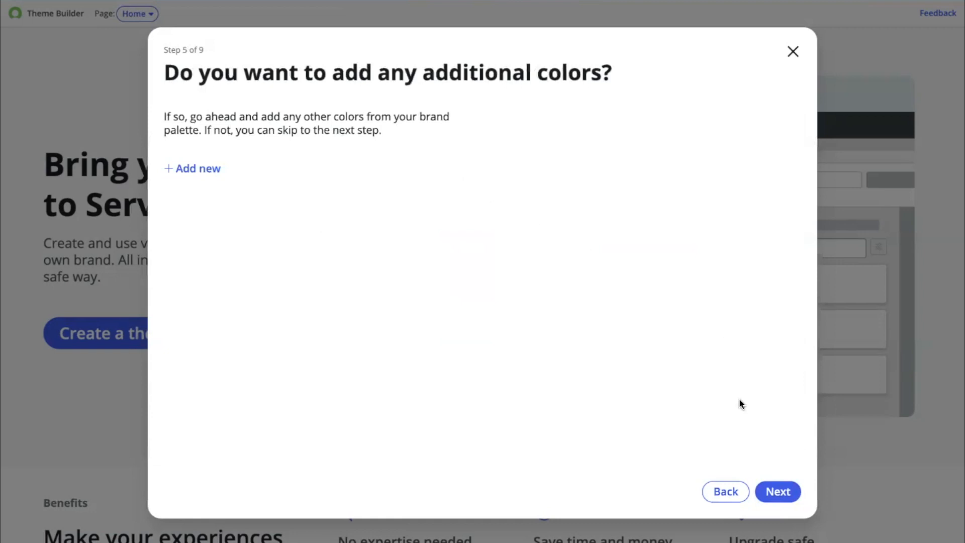
- Skip the additional colors and company logo steps without adding anything
left_click(778, 494)
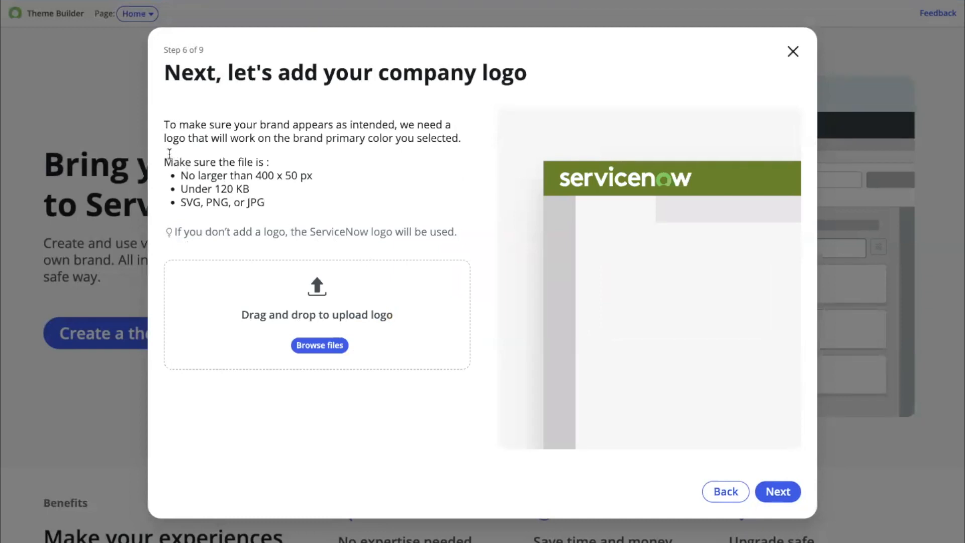
left_click_drag(169, 153, 277, 213)
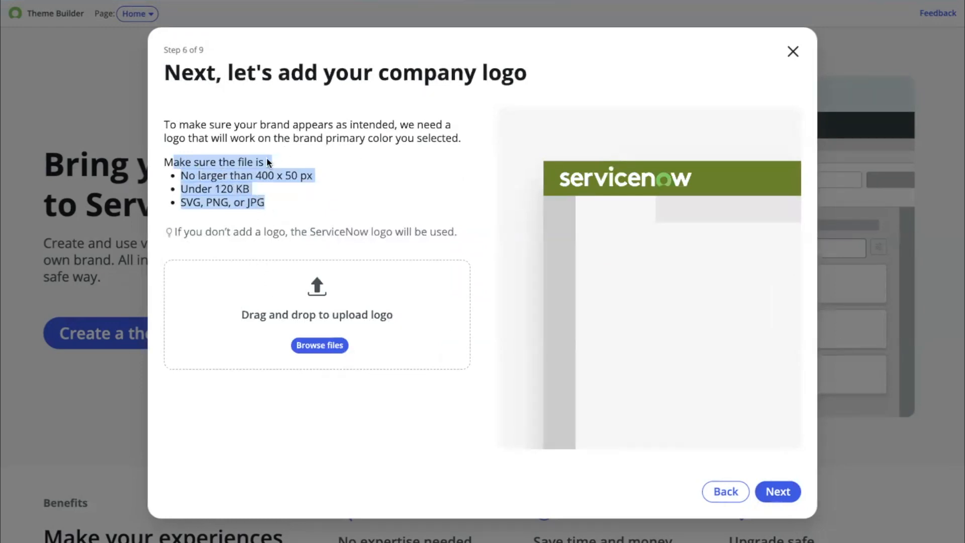
left_click(783, 492)
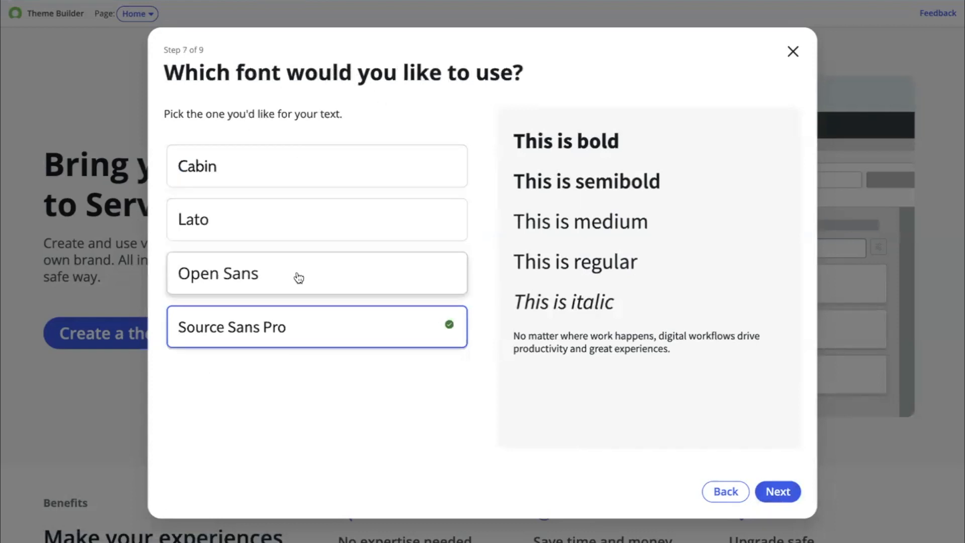
- Compare the font options and choose Source Sans Pro as the theme font, then continue
left_click(308, 170)
left_click(310, 215)
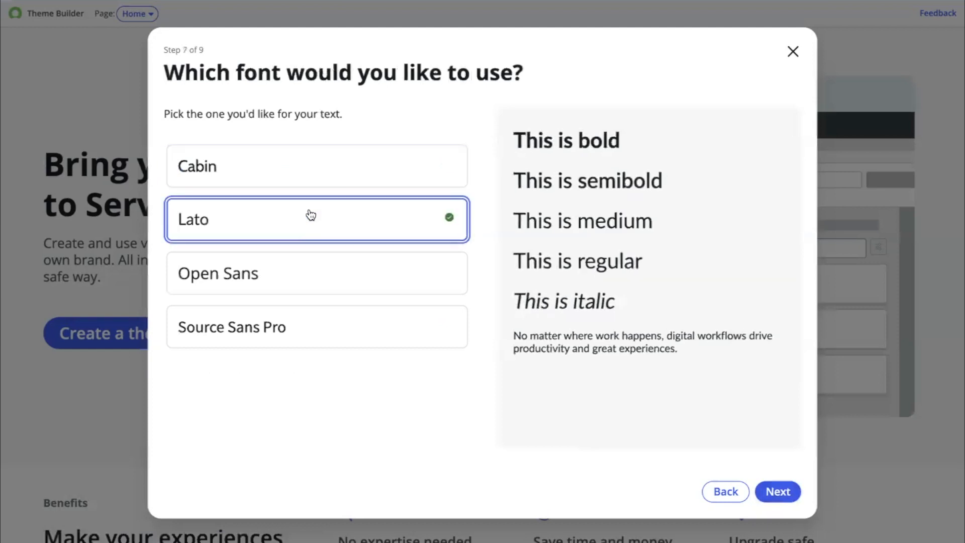
left_click(302, 286)
left_click(296, 329)
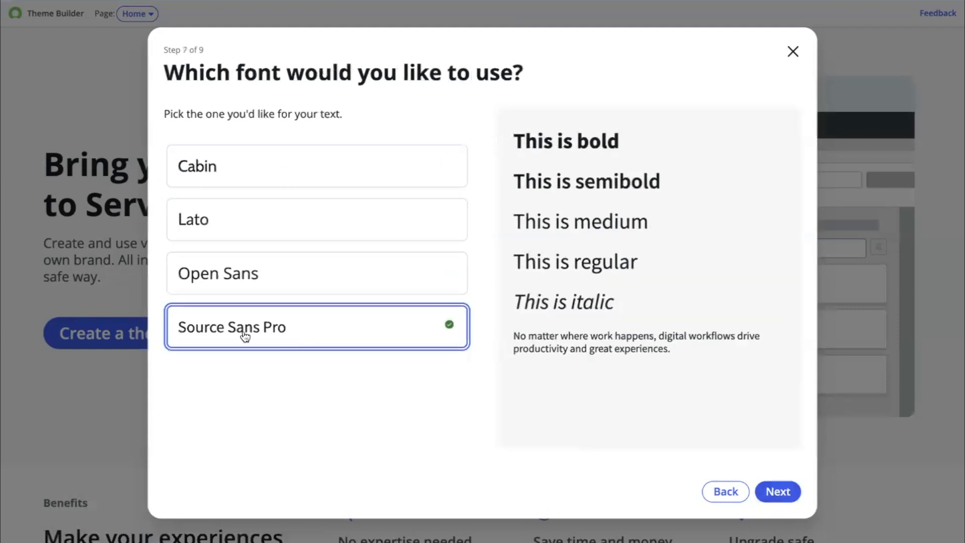
left_click(777, 493)
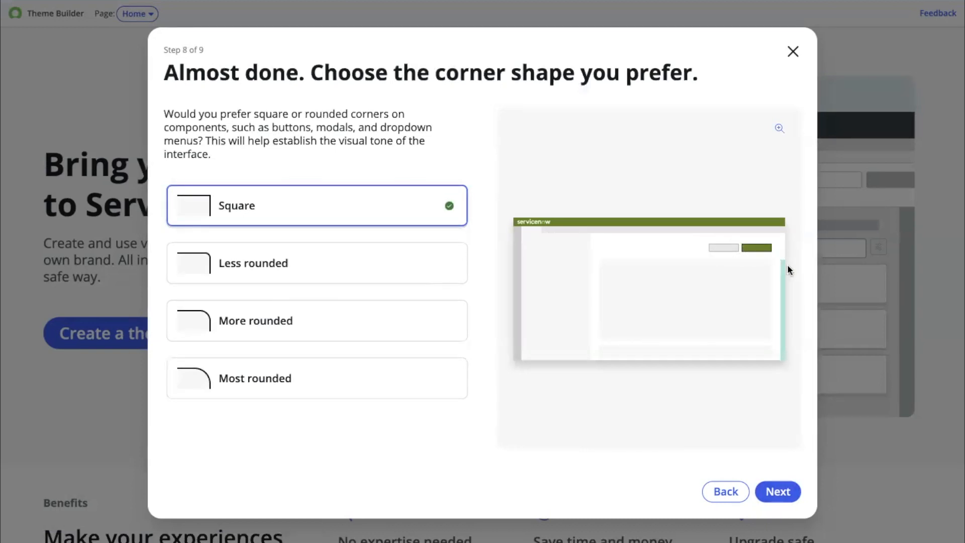
- Choose the Most rounded corner shape and create the theme after reviewing the selections
left_click(300, 391)
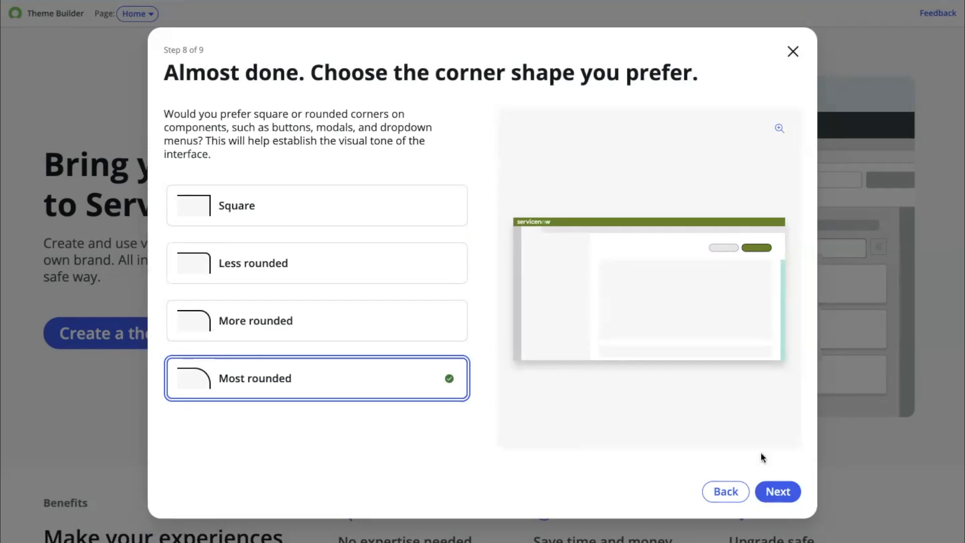
left_click(776, 493)
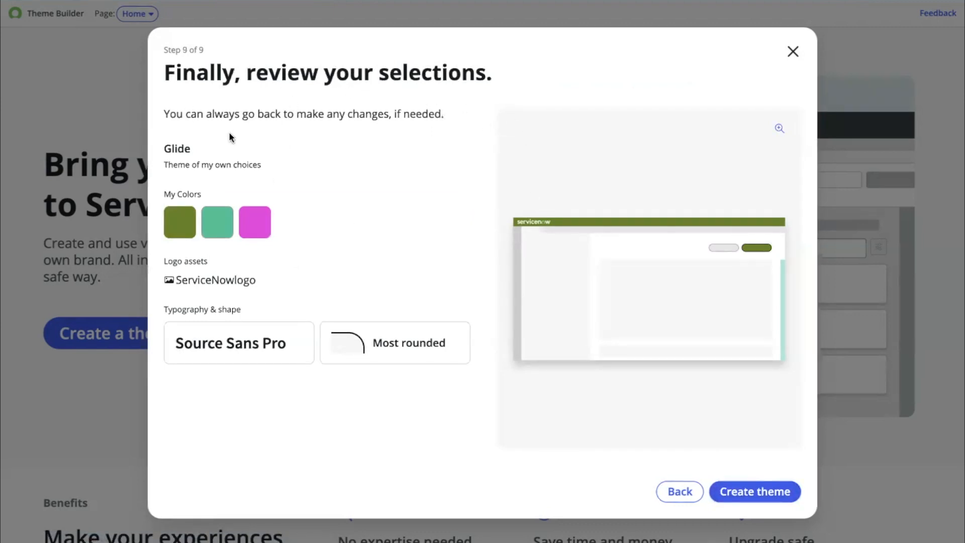
left_click_drag(190, 149, 165, 148)
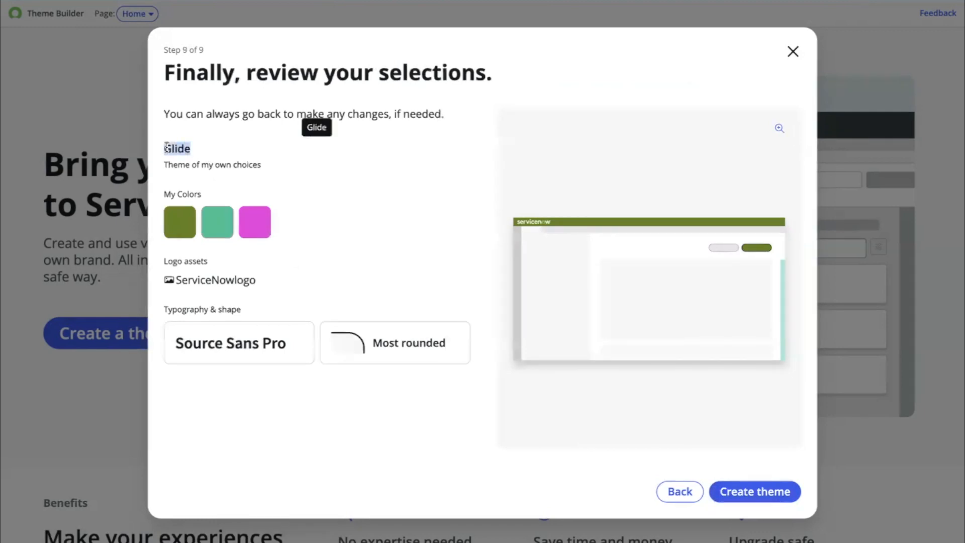
left_click_drag(269, 166, 168, 166)
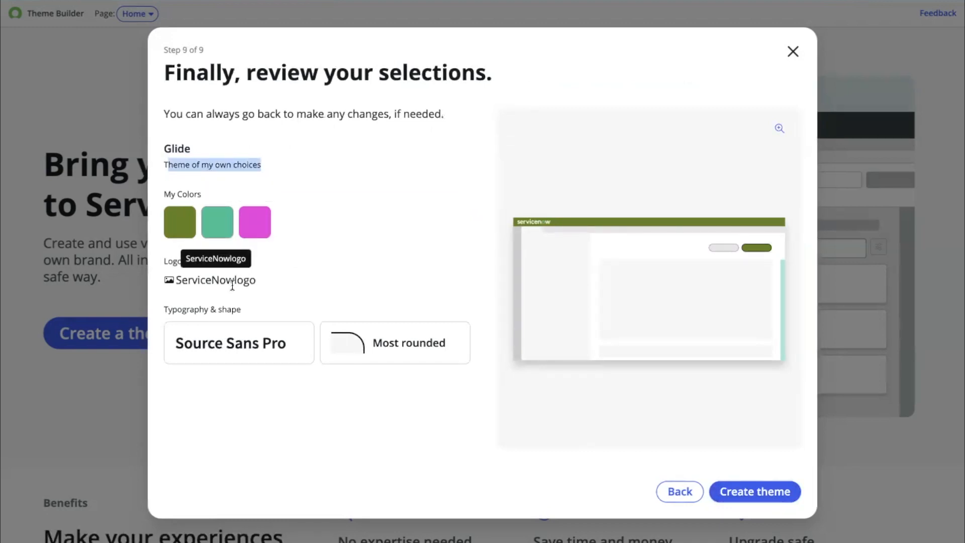
left_click_drag(271, 277, 169, 277)
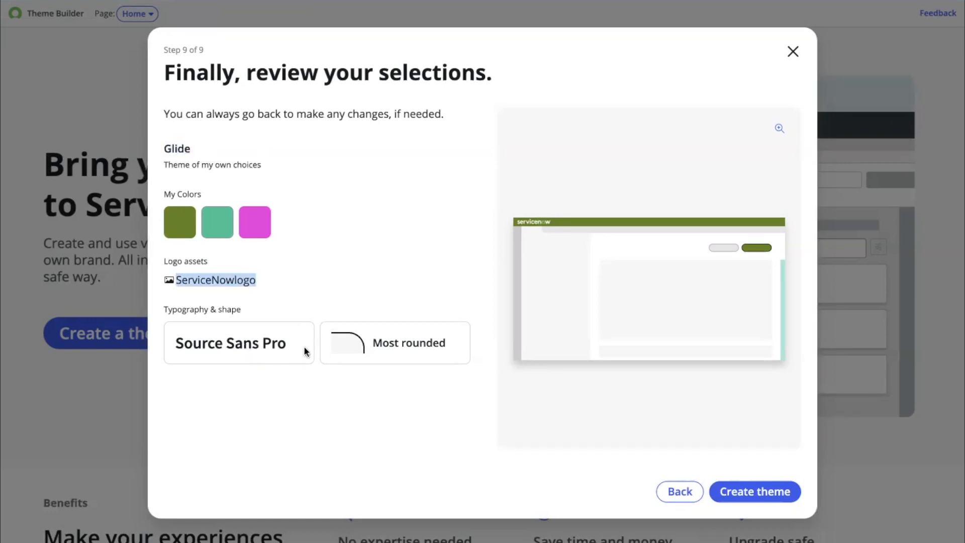
left_click_drag(293, 343, 177, 337)
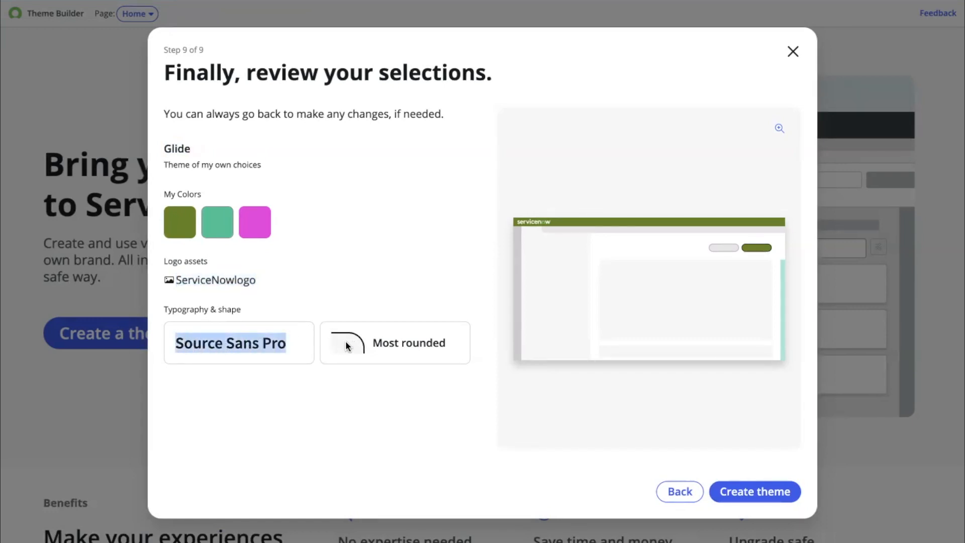
left_click(771, 491)
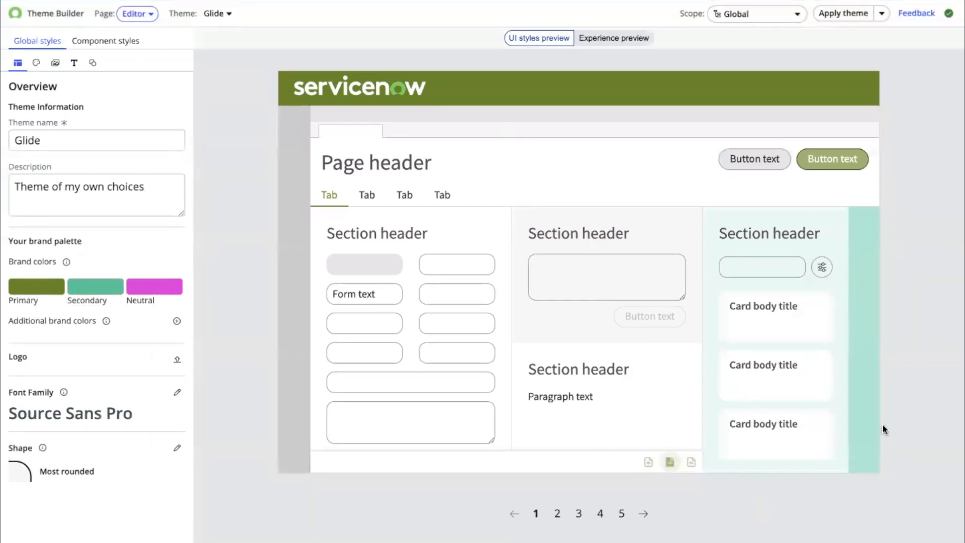
- Explore the new theme in the UI styles preview and the Application Manager experience preview
left_click(442, 196)
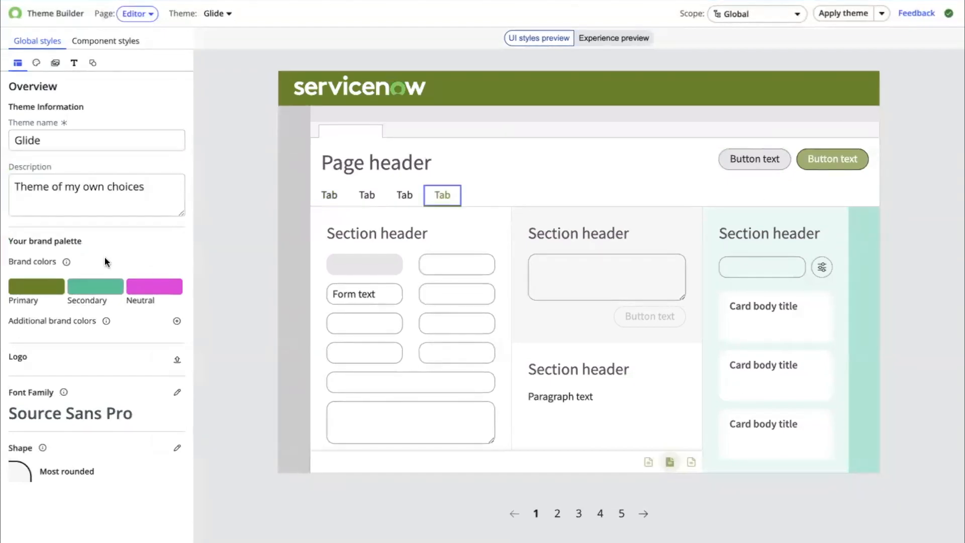
left_click(603, 41)
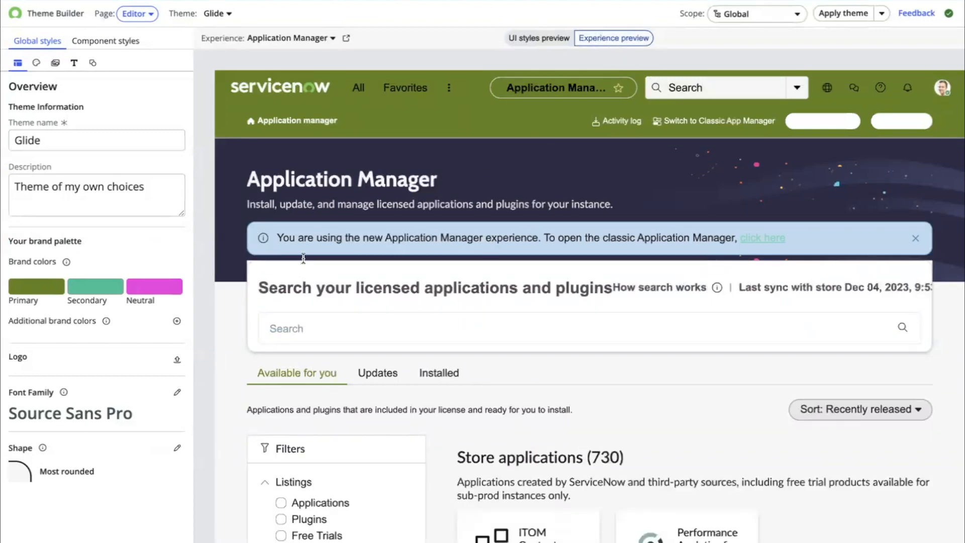
scroll(605, 361, "down", 2)
scroll(605, 362, "down", 10)
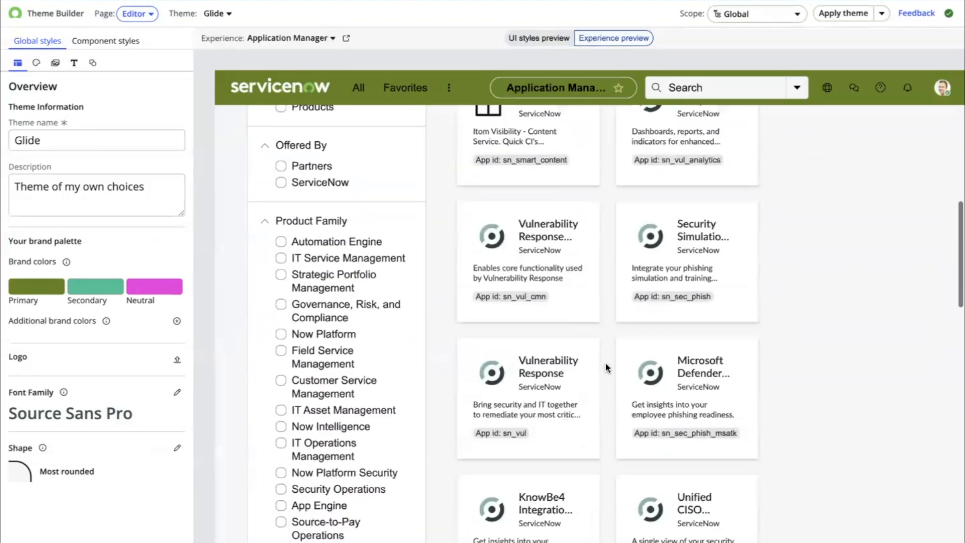
scroll(605, 361, "up", 12)
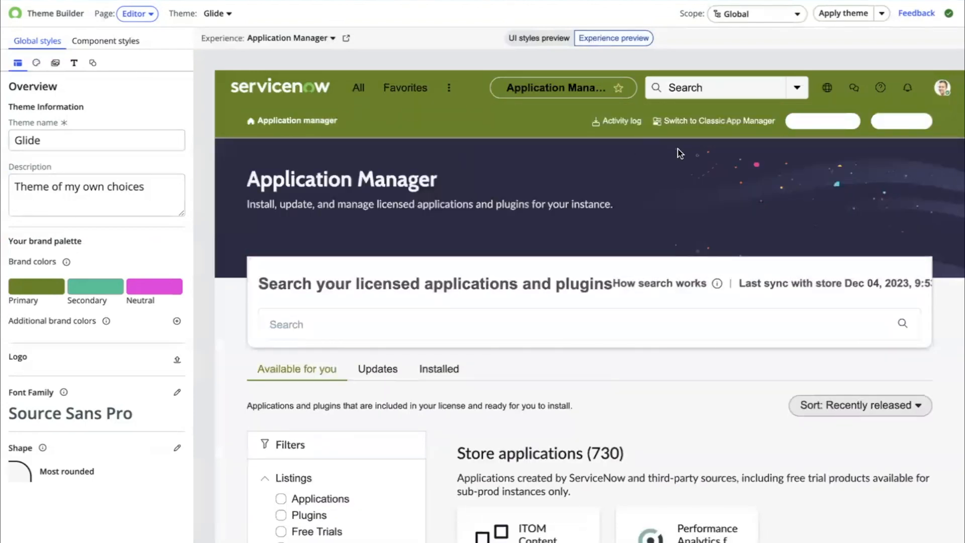
left_click(547, 37)
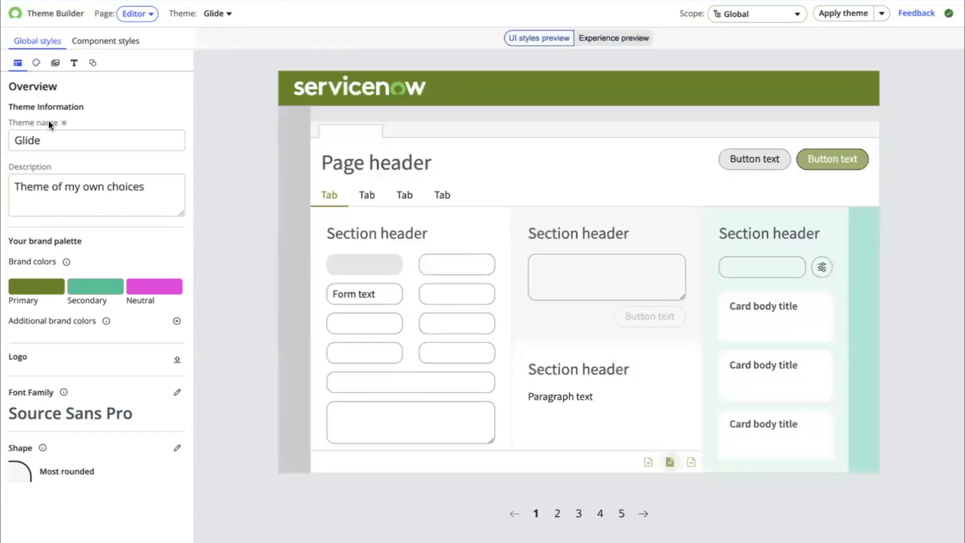
- Inspect the theme name, description and primary brand color in the editor's overview settings
left_click(52, 140)
left_click_drag(52, 140, 17, 140)
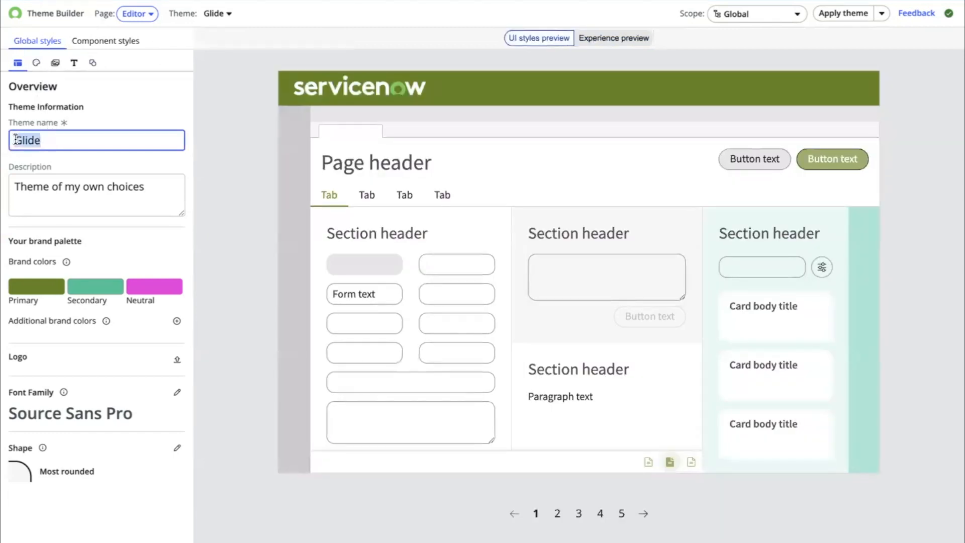
left_click(155, 189)
left_click_drag(155, 190, 11, 179)
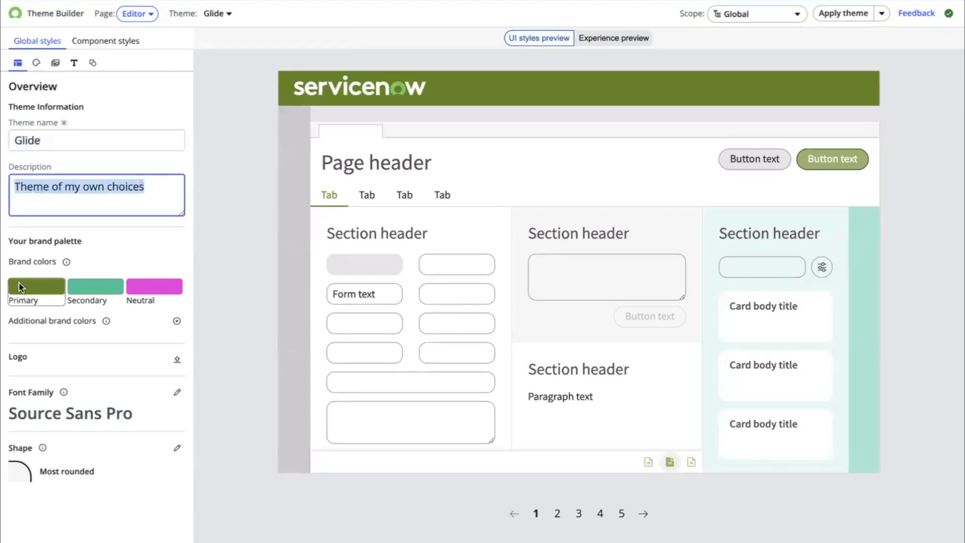
left_click(32, 289)
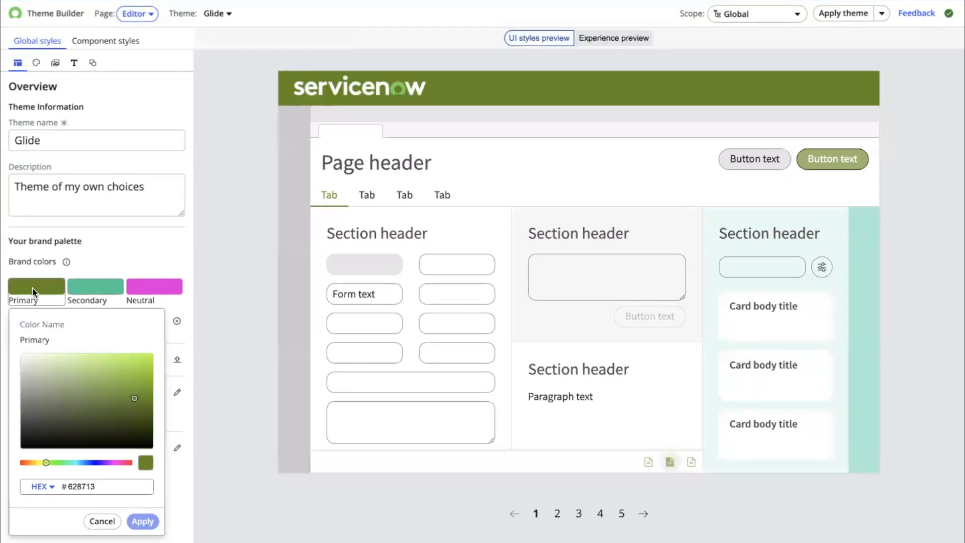
scroll(143, 220, "down", 1)
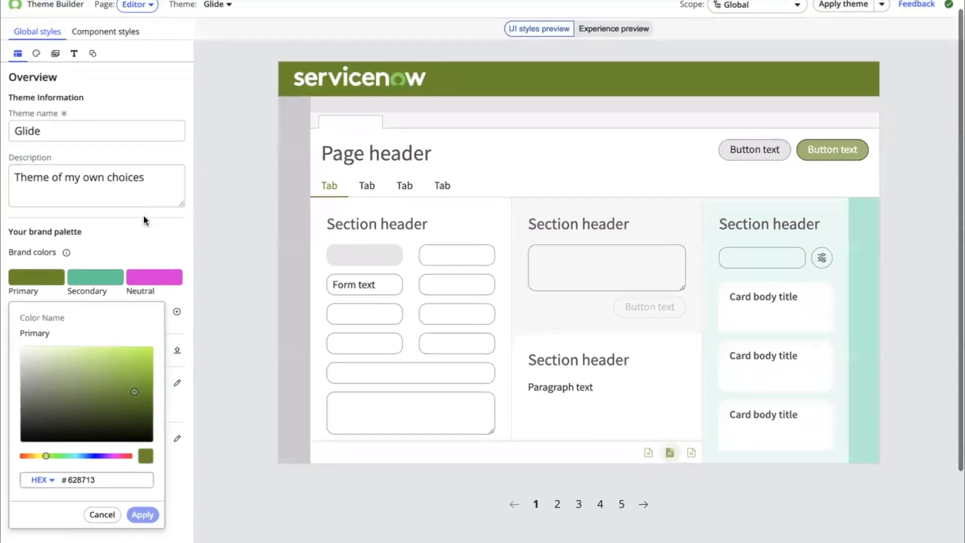
scroll(143, 220, "down", 2)
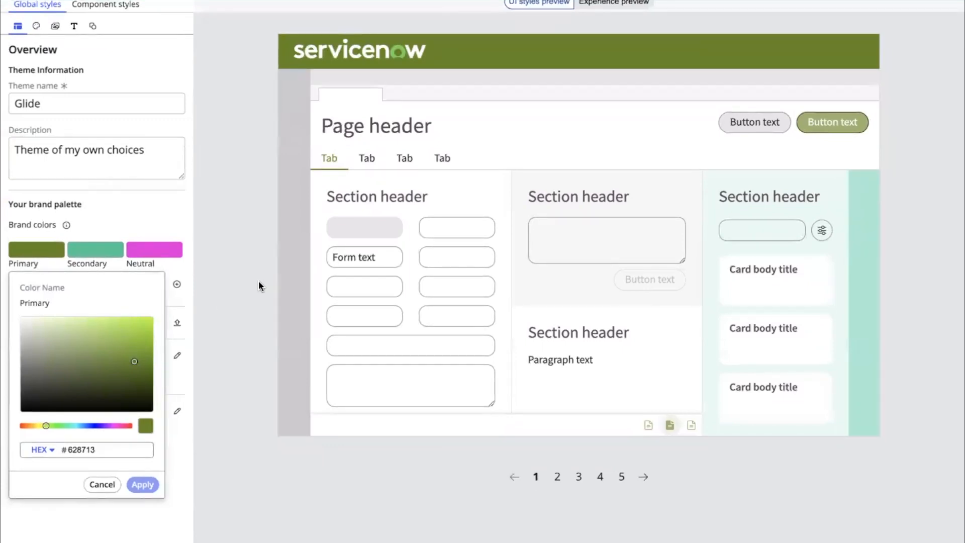
left_click(226, 374)
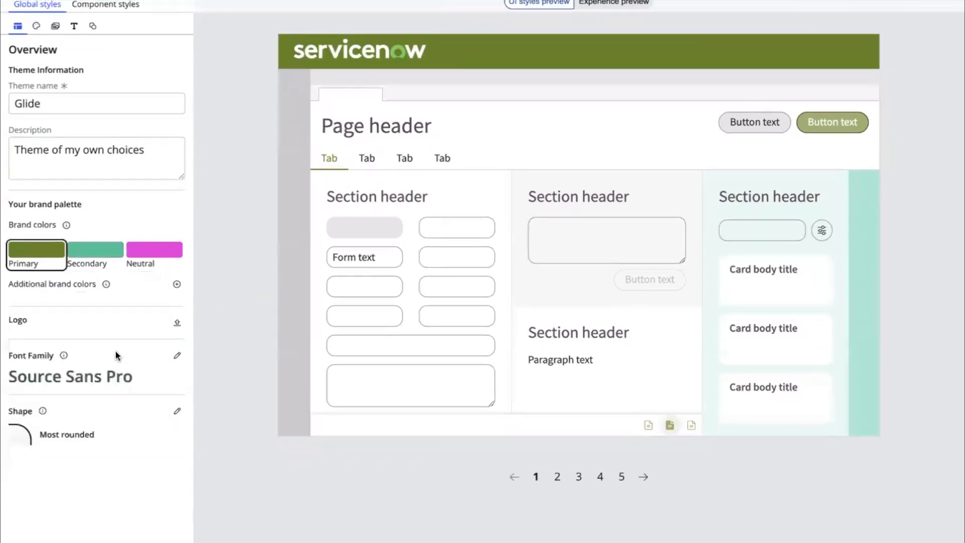
scroll(116, 351, "down", 1)
scroll(116, 353, "up", 3)
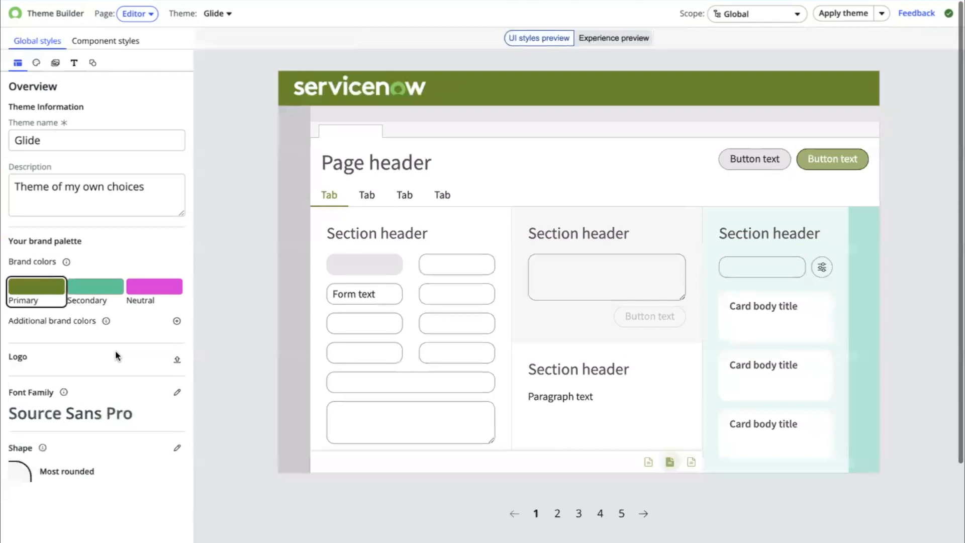
- Open the Color settings and expand the Background and Border UI color groups
left_click(36, 63)
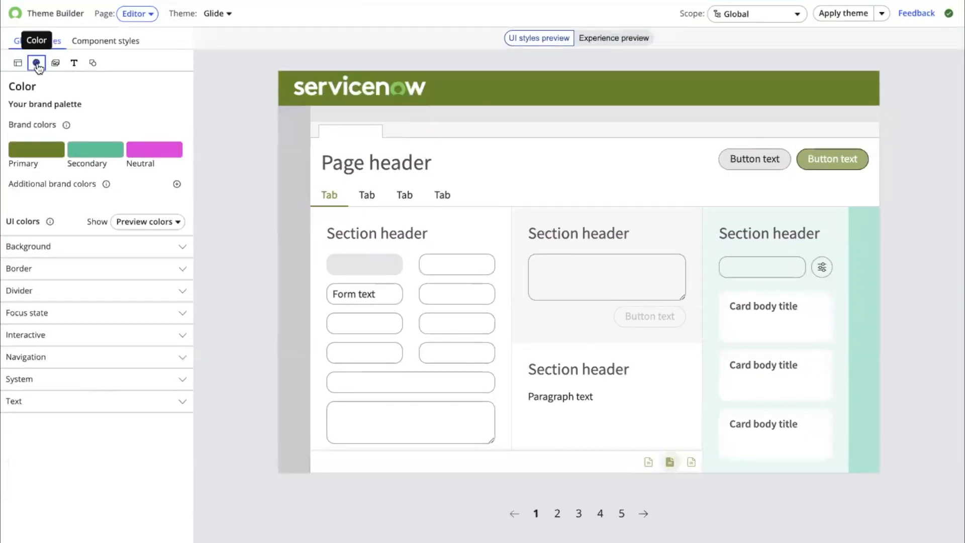
left_click(103, 255)
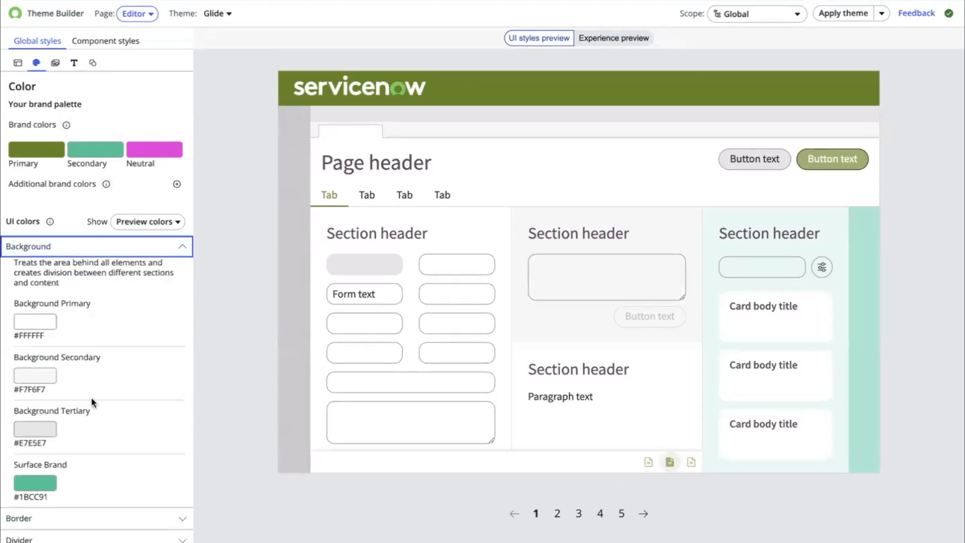
scroll(140, 408, "down", 1)
scroll(121, 460, "down", 2)
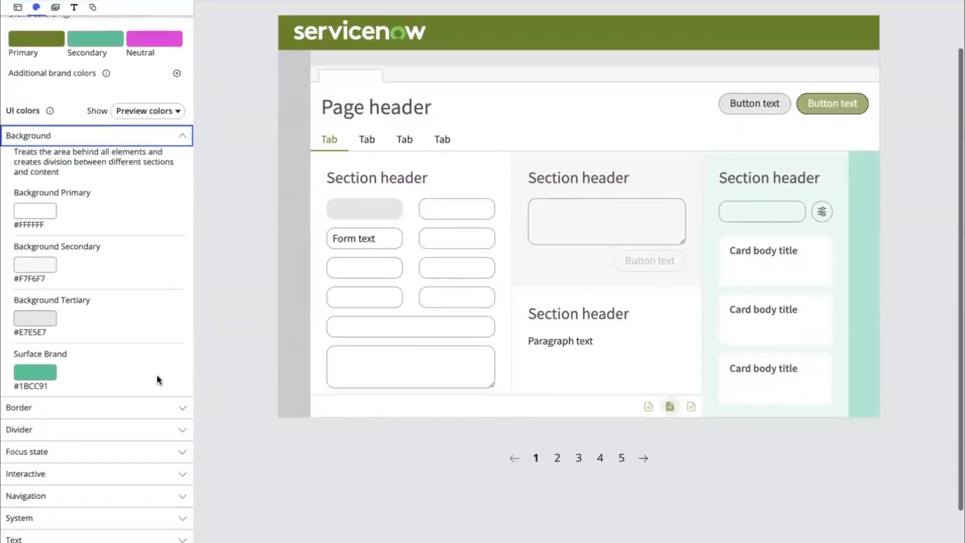
left_click(115, 388)
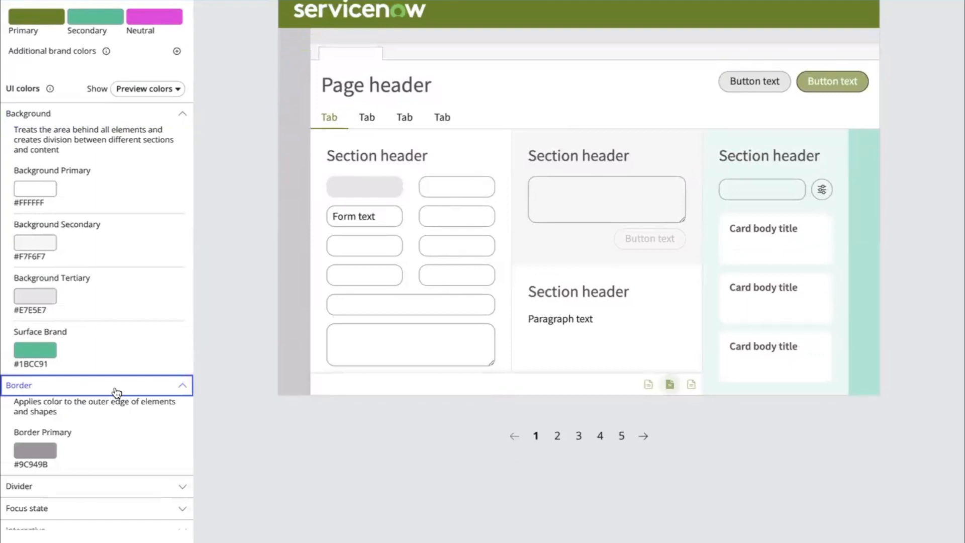
scroll(117, 391, "down", 2)
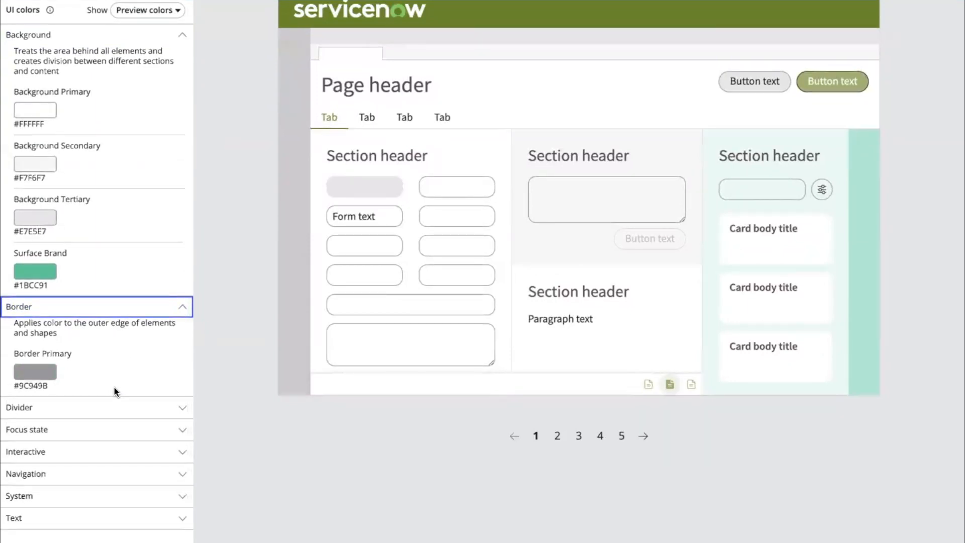
- Expand the Divider color group to review the divider UI colors
scroll(114, 386, "down", 1)
left_click(117, 392)
scroll(114, 392, "down", 5)
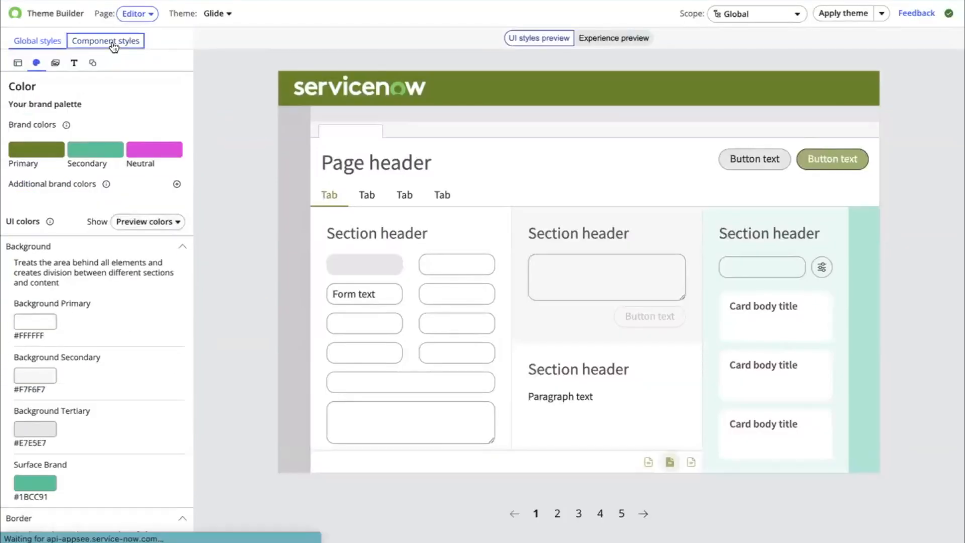
- Browse the component styles previews for actionable, display, form control and indicator components
left_click(110, 43)
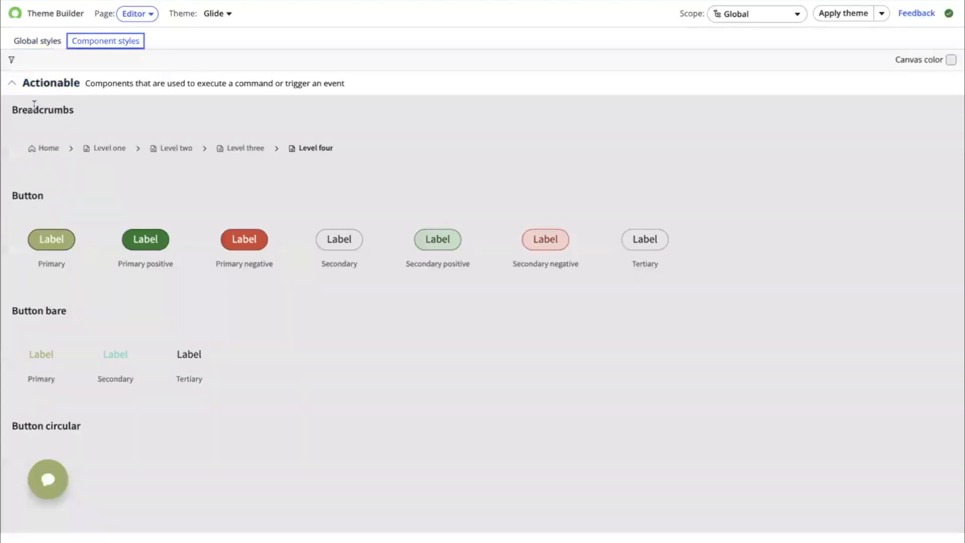
scroll(177, 331, "down", 1)
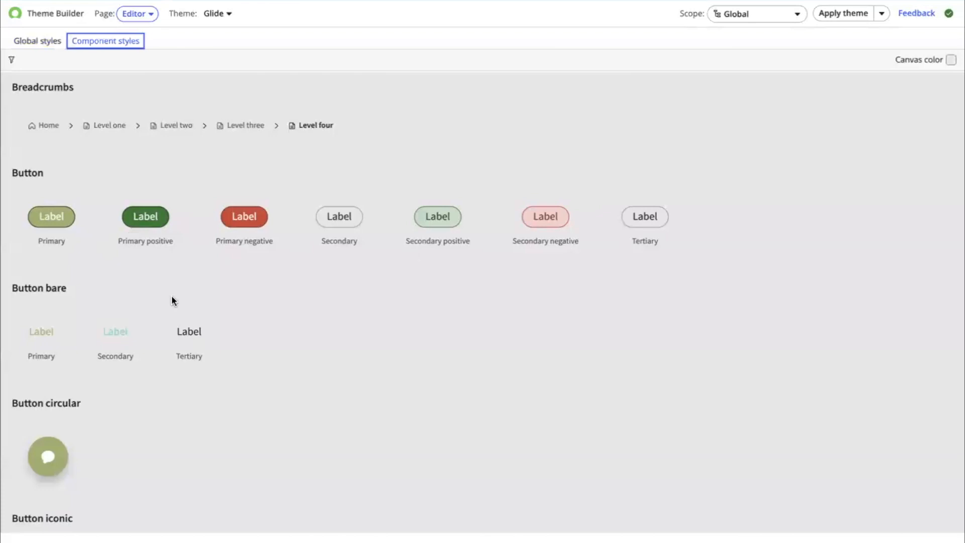
scroll(172, 300, "down", 1)
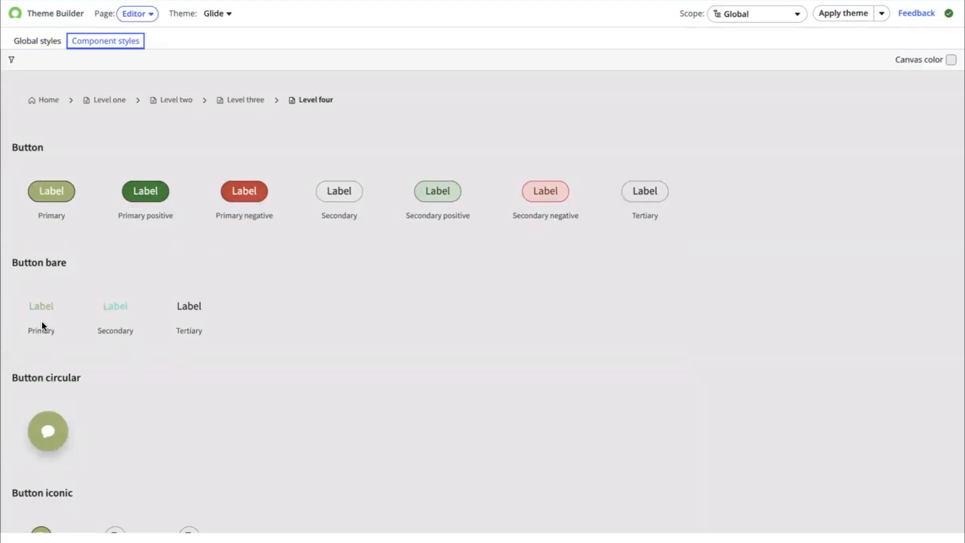
scroll(42, 326, "down", 3)
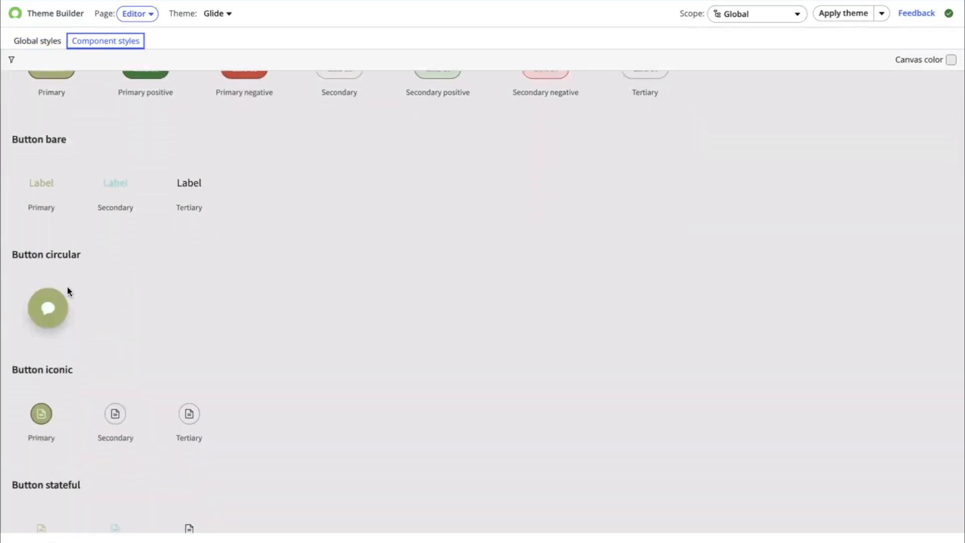
scroll(68, 289, "down", 8)
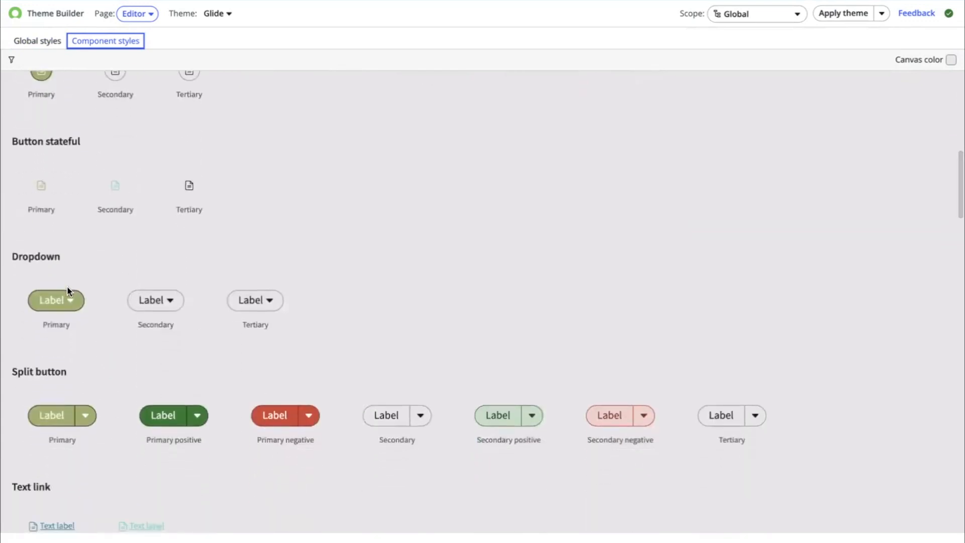
scroll(68, 288, "down", 4)
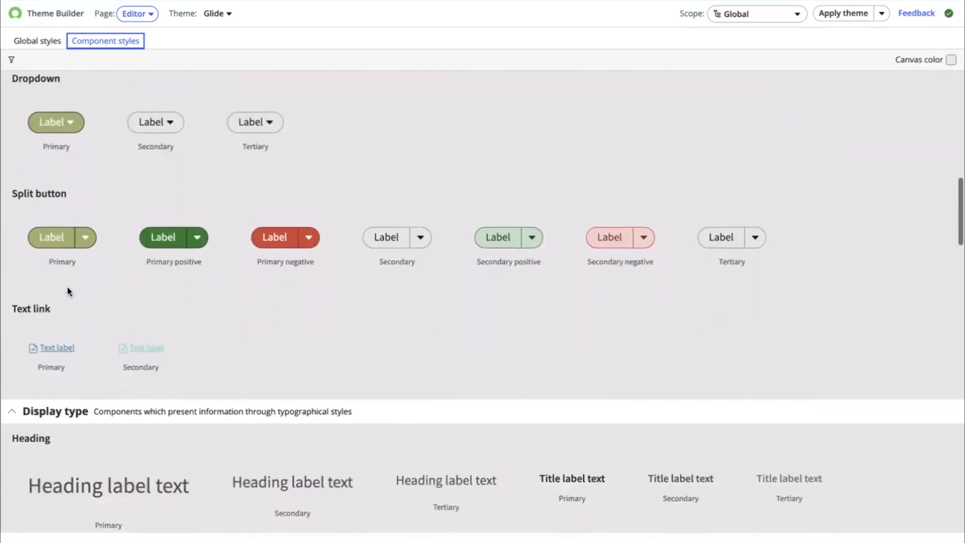
scroll(68, 288, "down", 12)
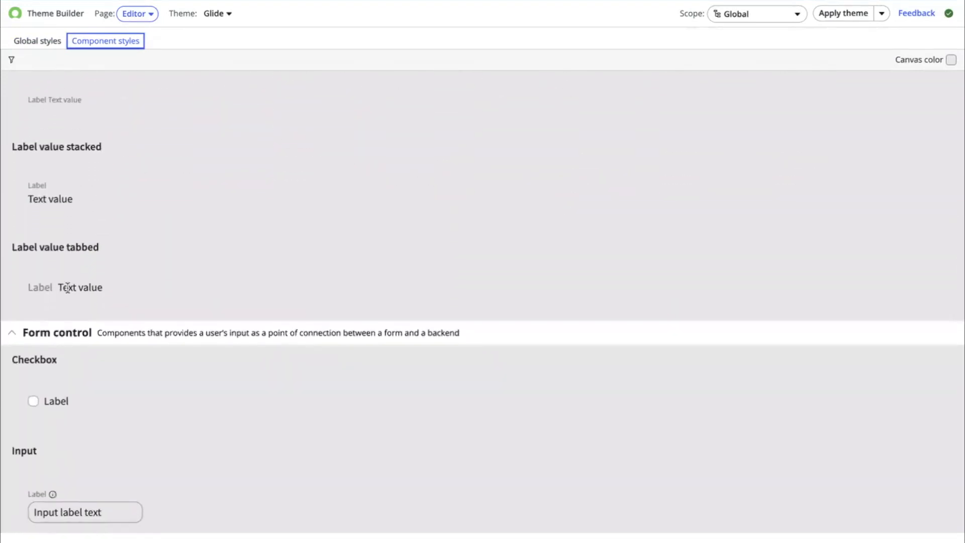
scroll(68, 288, "down", 12)
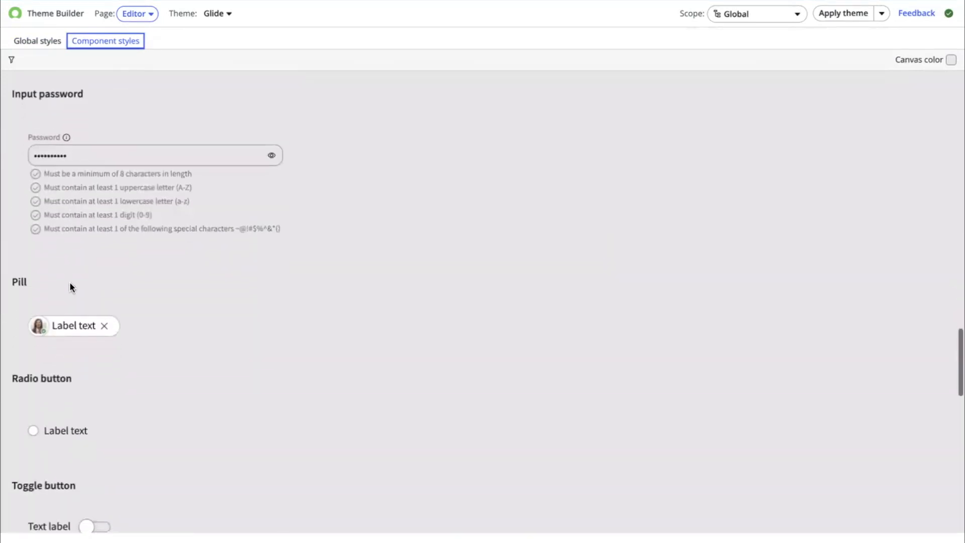
scroll(70, 287, "down", 17)
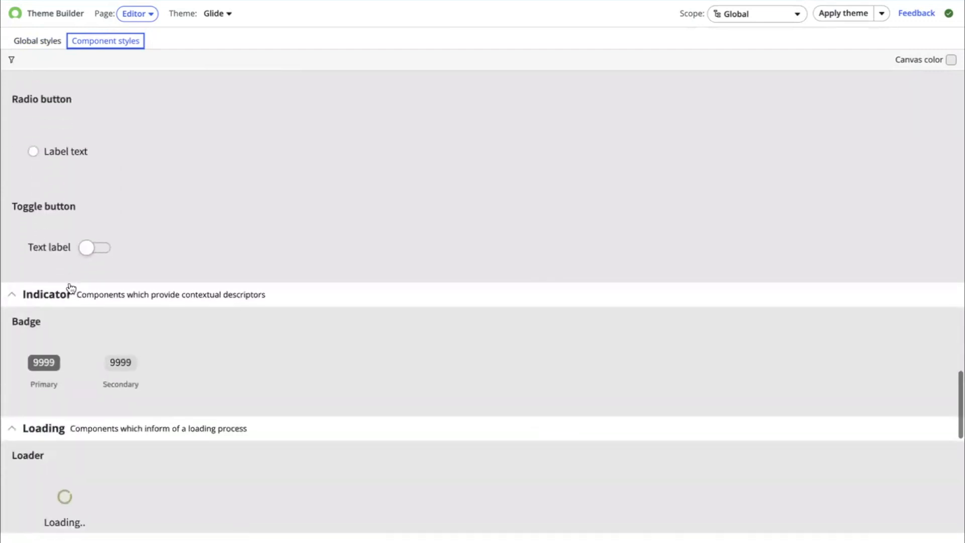
scroll(71, 288, "up", 20)
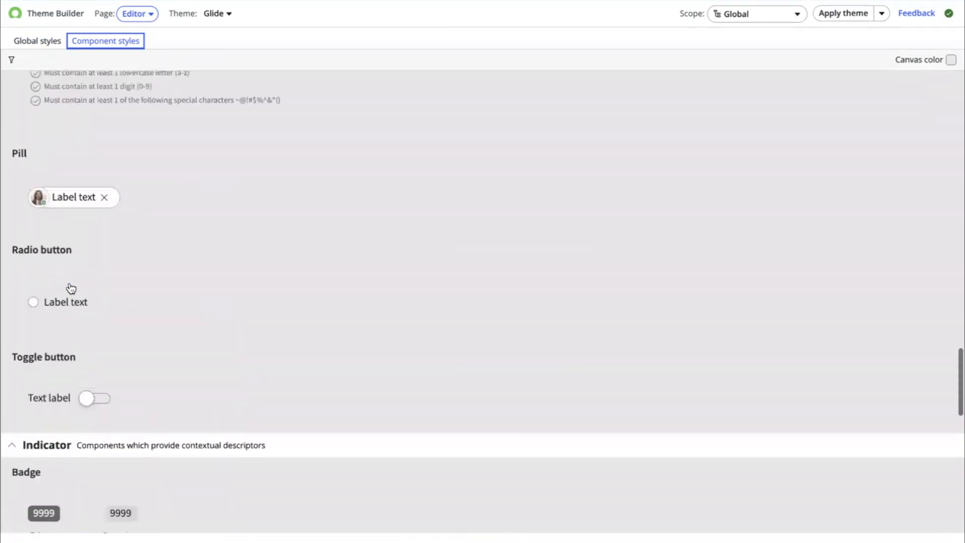
scroll(69, 287, "up", 15)
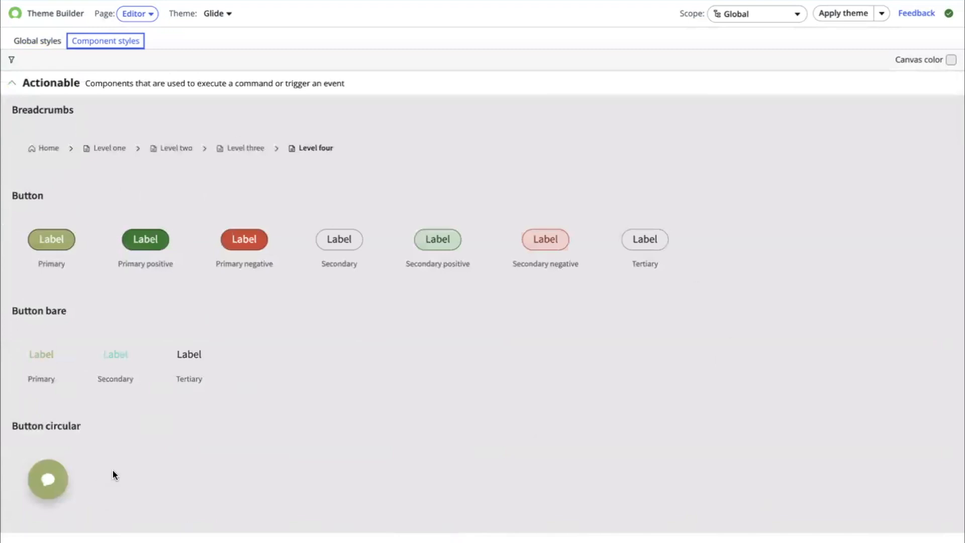
- Set the component preview canvas color to background-primary
left_click(952, 62)
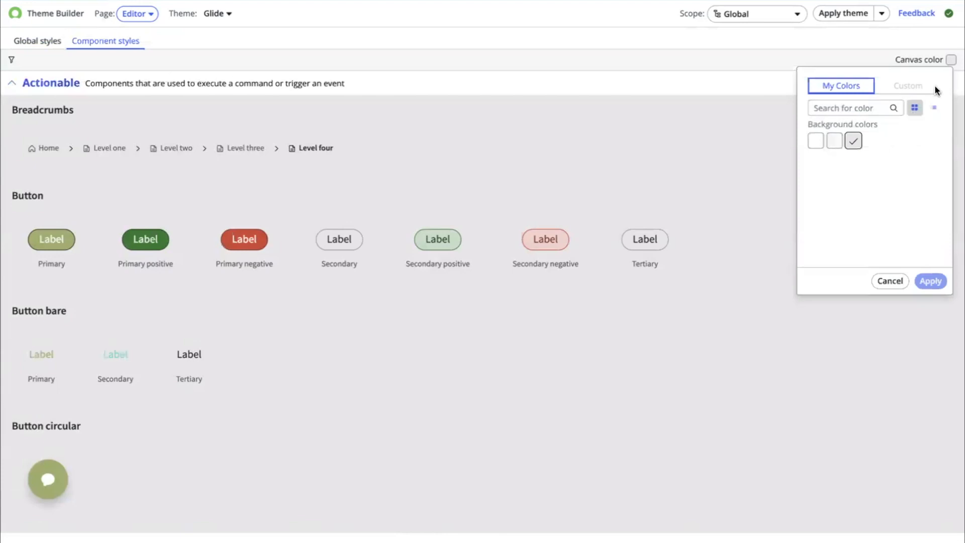
left_click(814, 142)
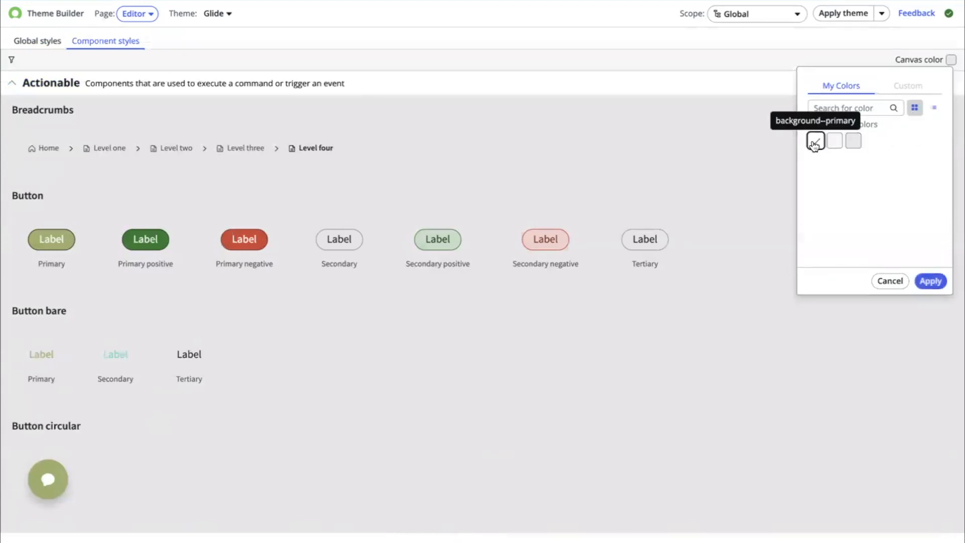
left_click(929, 282)
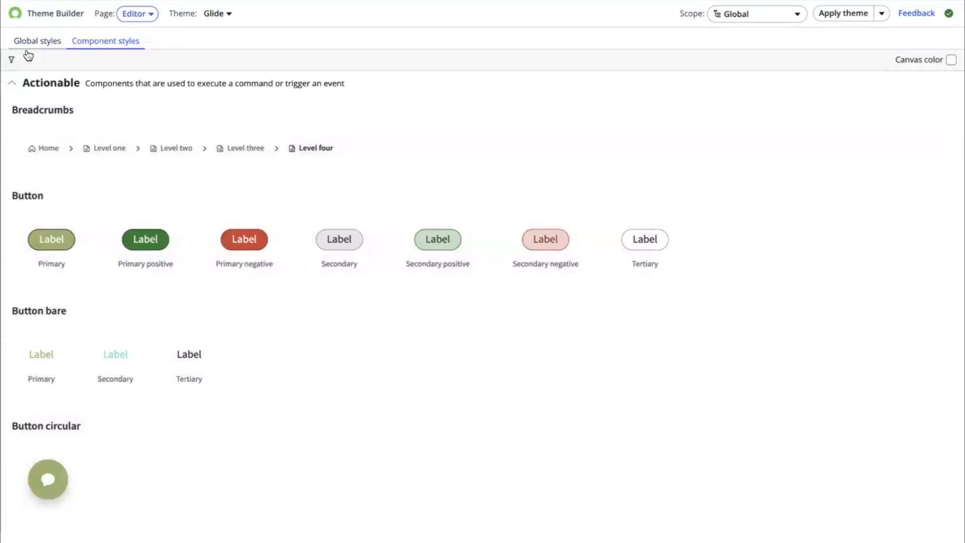
- Examine the component filter panel, then return to global styles and look through the Page and Theme menus
left_click(13, 60)
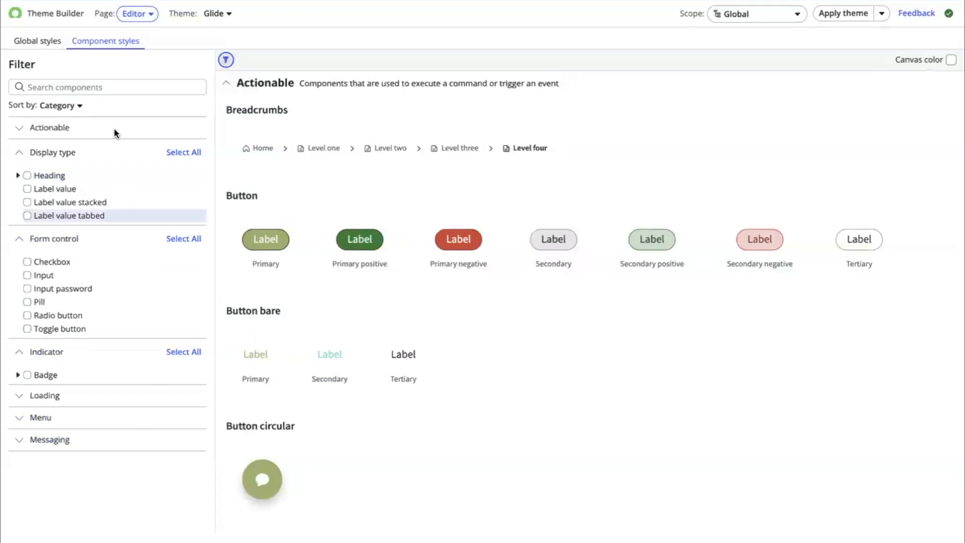
left_click(37, 40)
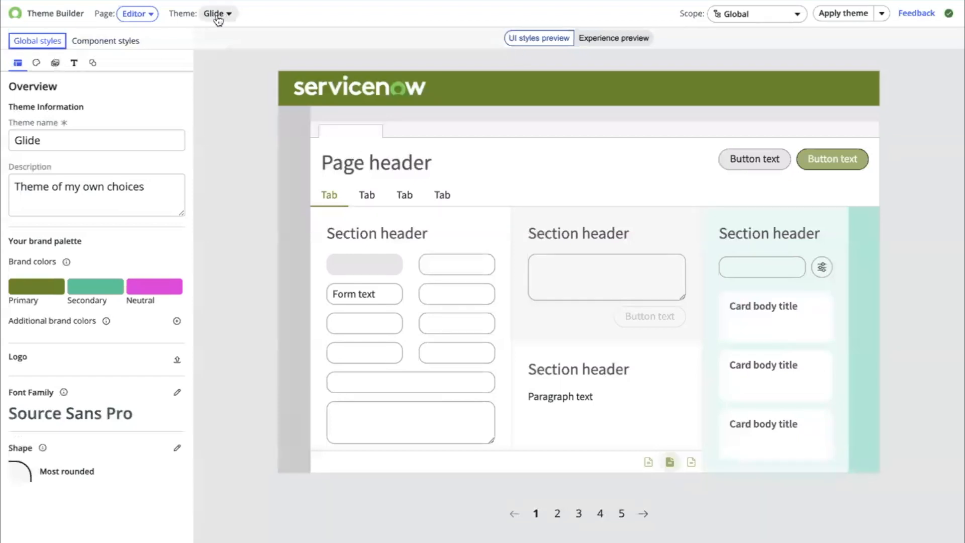
left_click(141, 15)
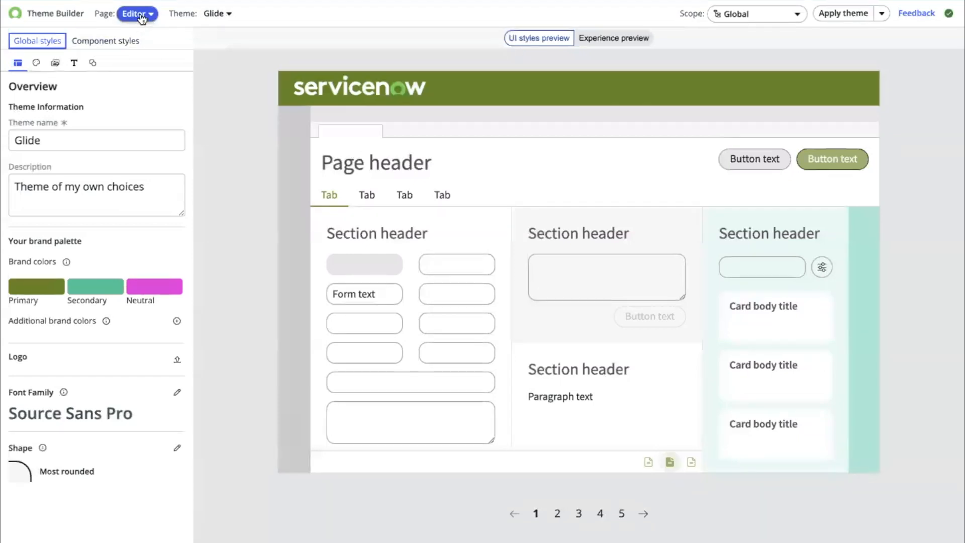
left_click(140, 15)
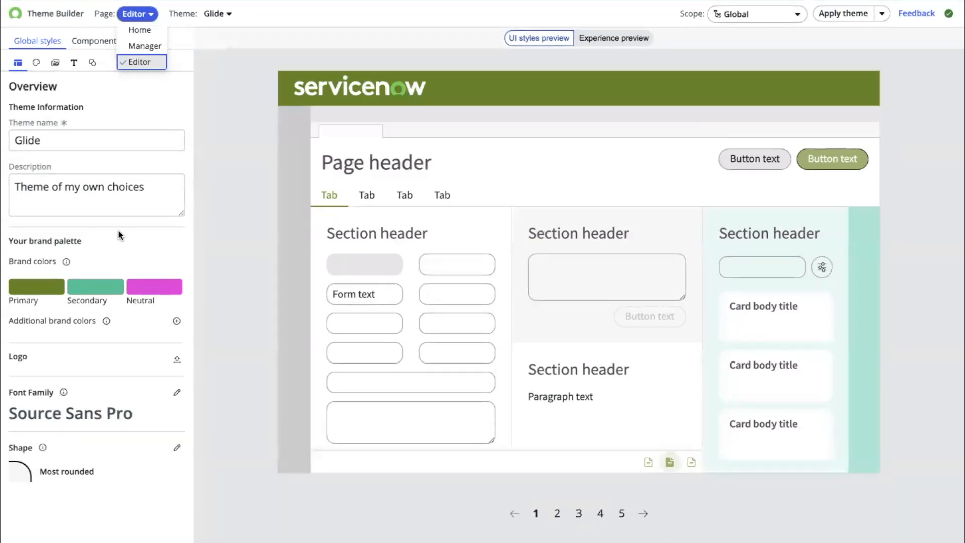
left_click(242, 162)
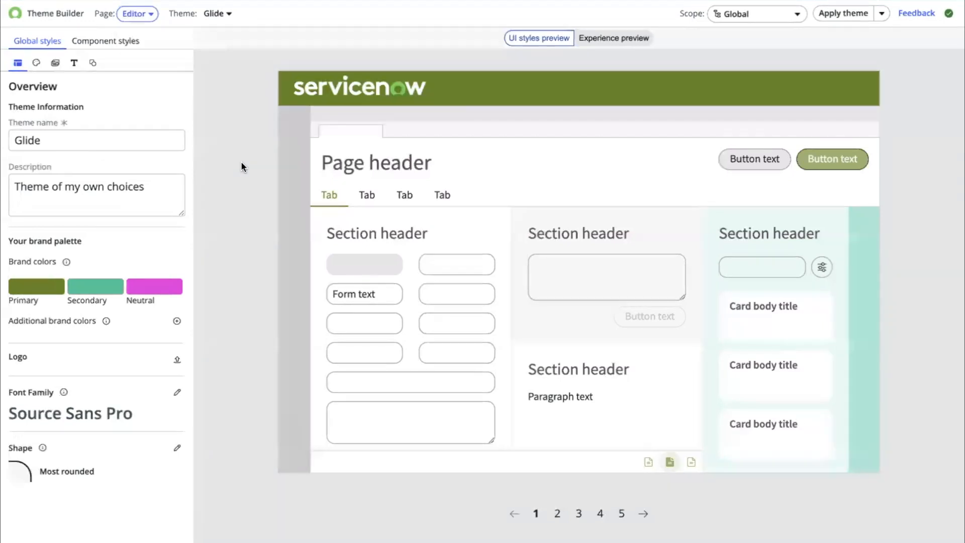
left_click(216, 15)
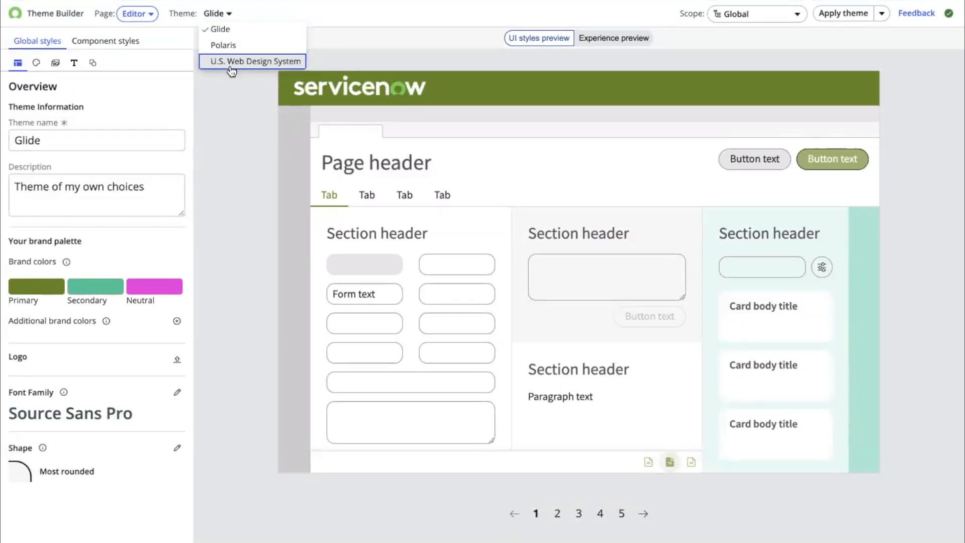
- Keep the Global scope and apply the Glide theme to web & mobile experiences
left_click(745, 15)
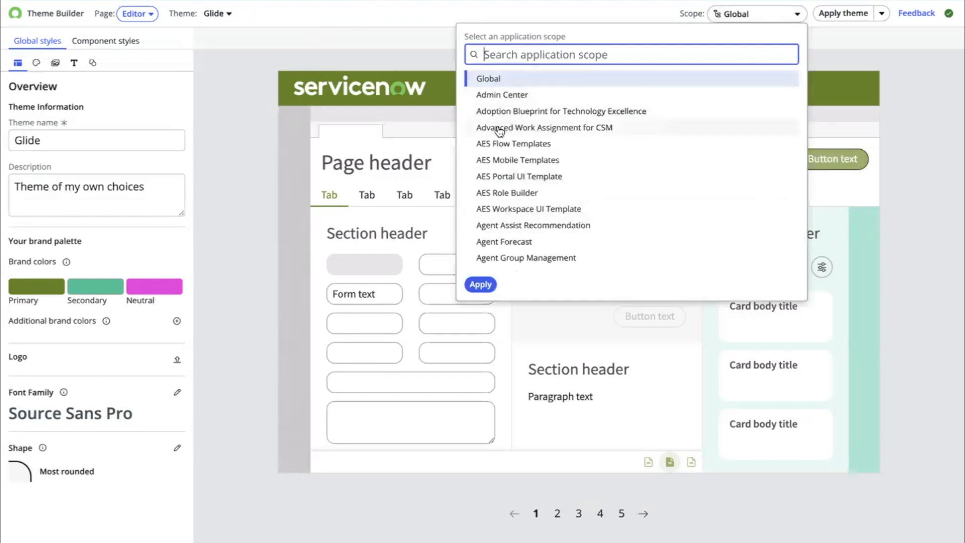
scroll(498, 130, "down", 1)
scroll(497, 131, "down", 2)
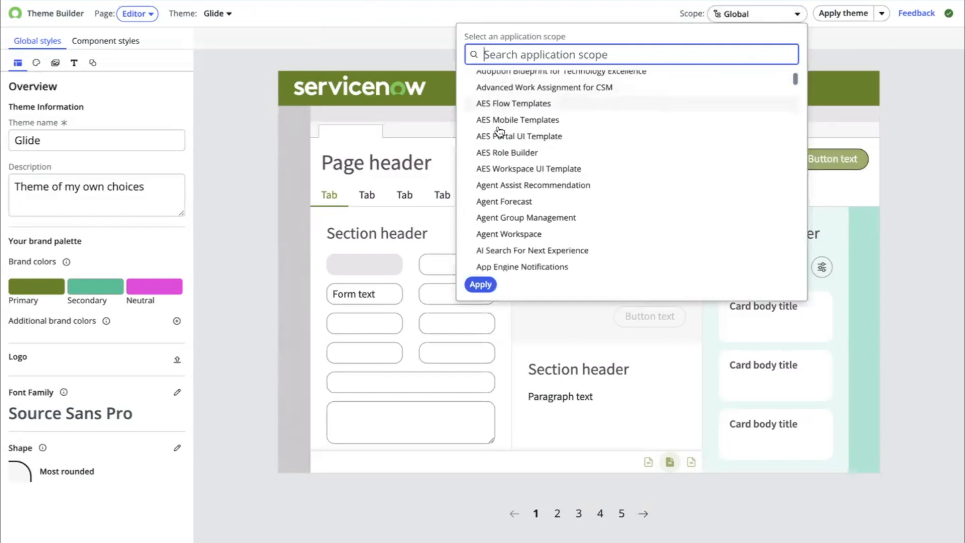
left_click(536, 16)
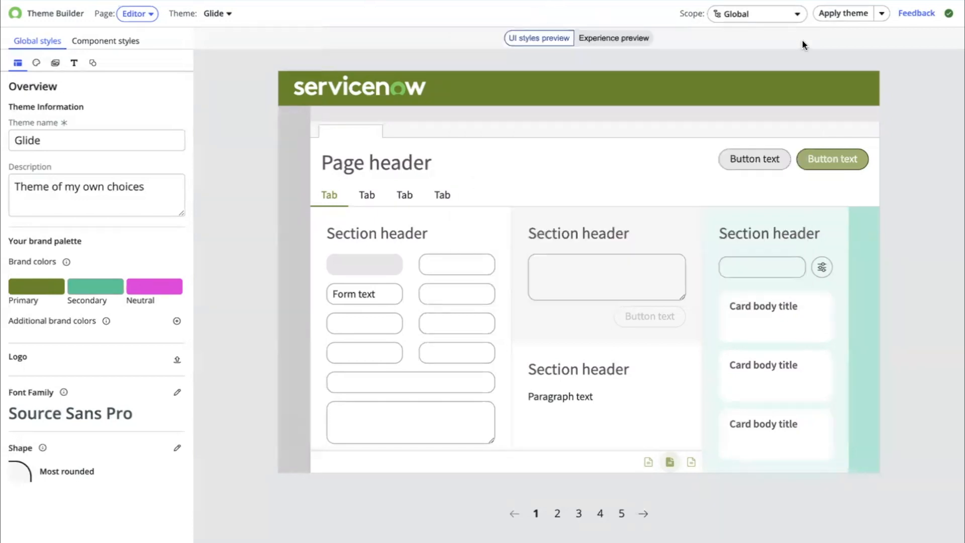
left_click(881, 13)
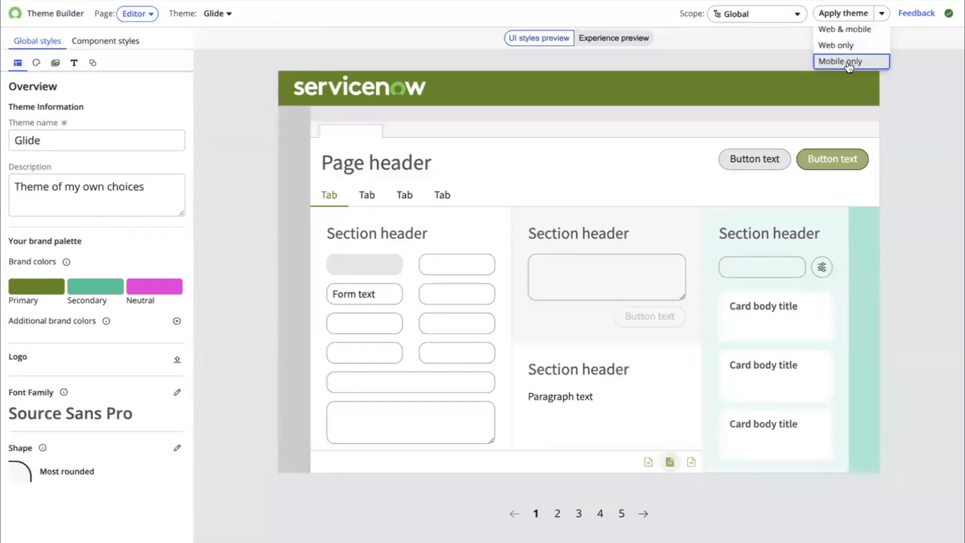
left_click(845, 31)
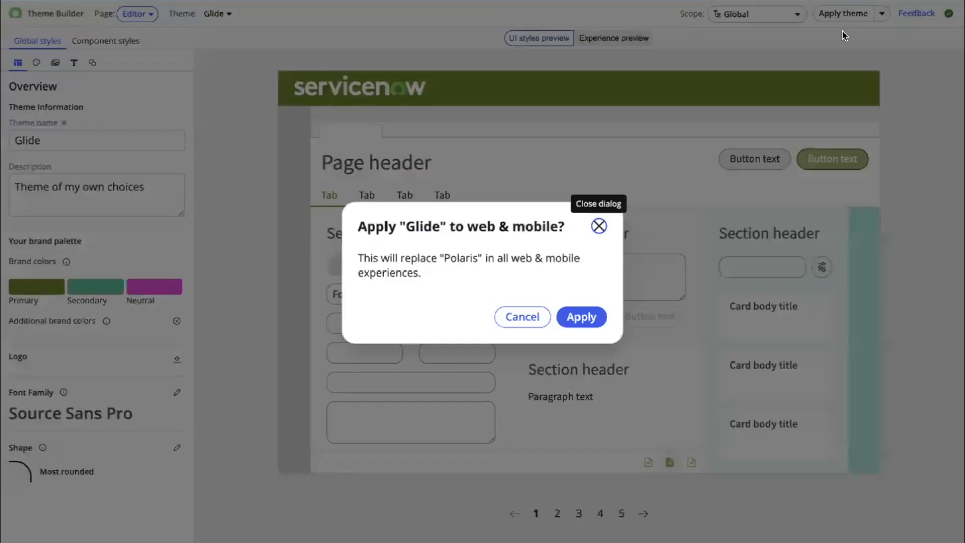
left_click(596, 316)
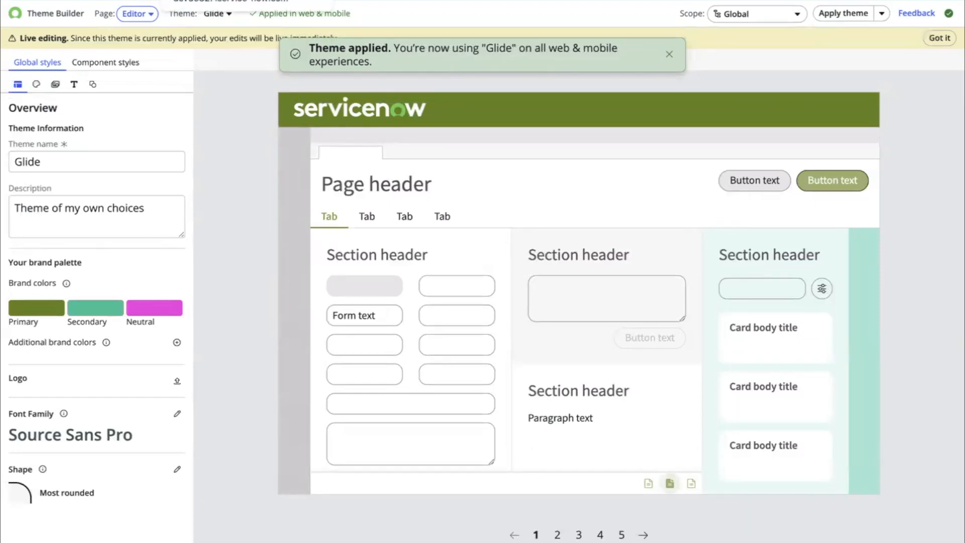
- Open the CSM Configurable Workspace by filtering the All menu for workspac, and open a new interaction tab
left_click(241, 0)
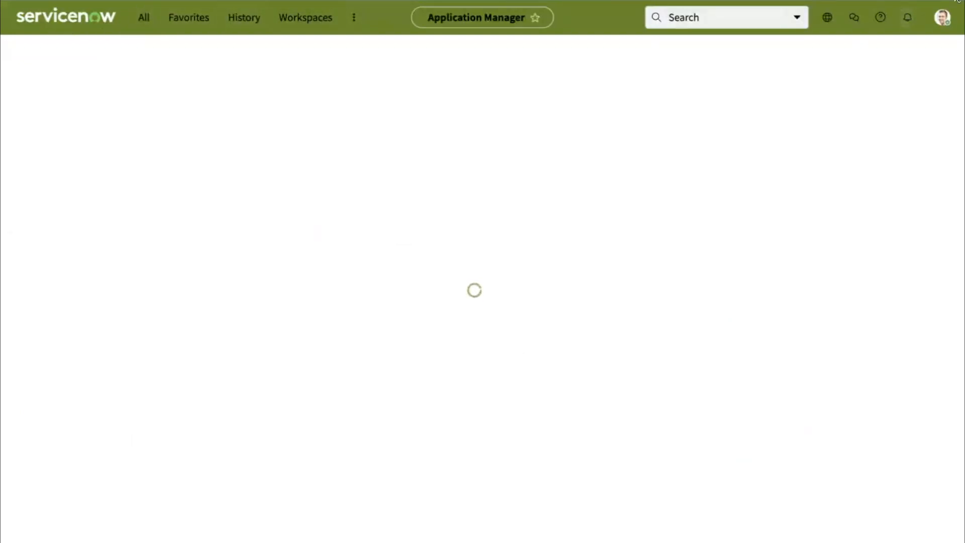
left_click(145, 20)
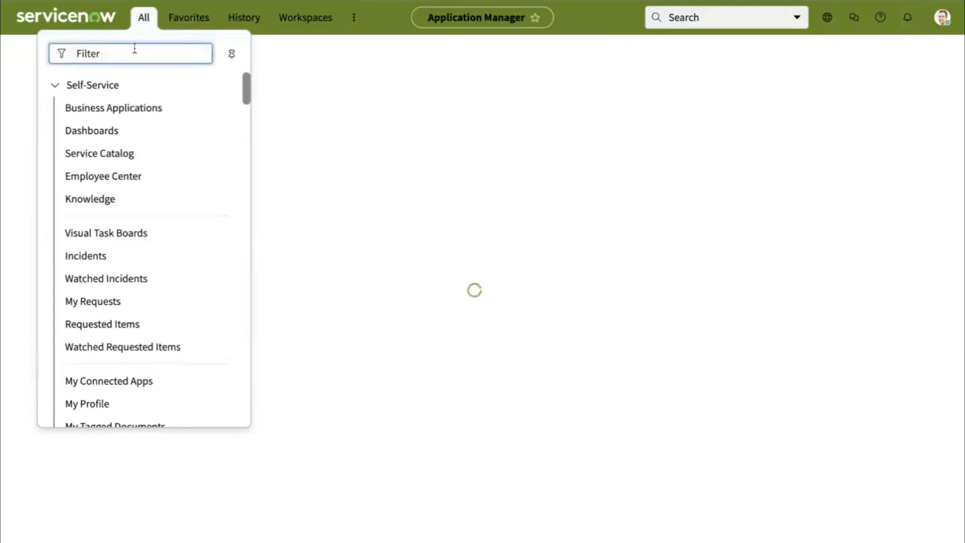
type("c")
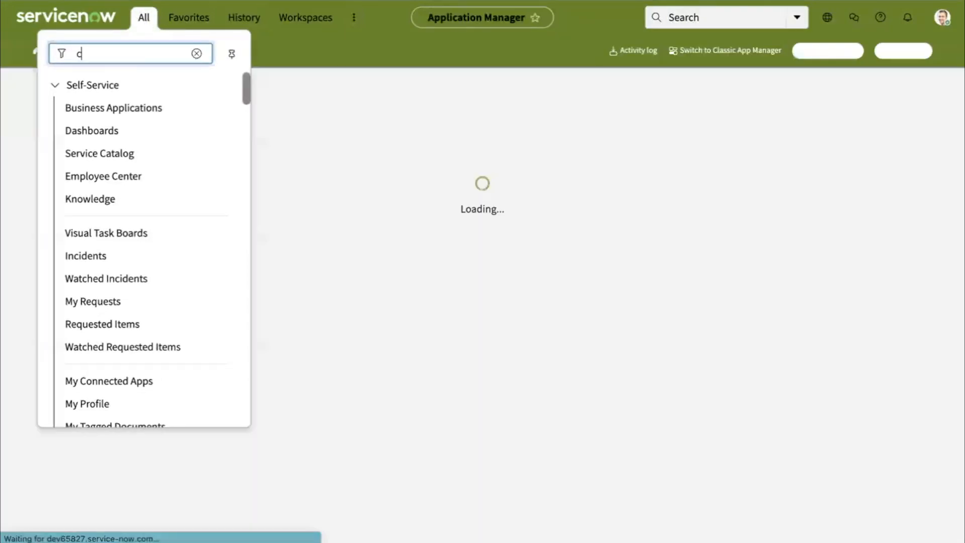
key("BackSpace")
type("workspac")
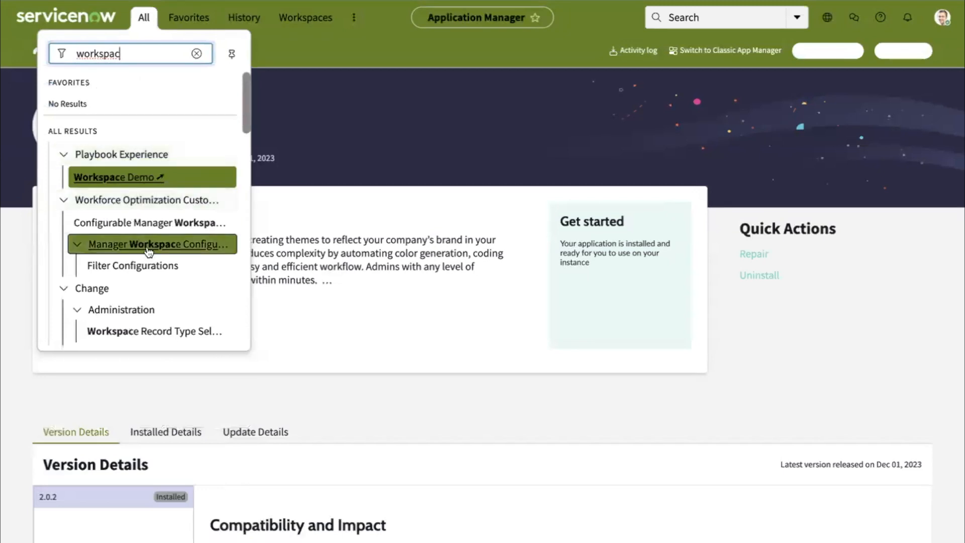
scroll(148, 251, "down", 10)
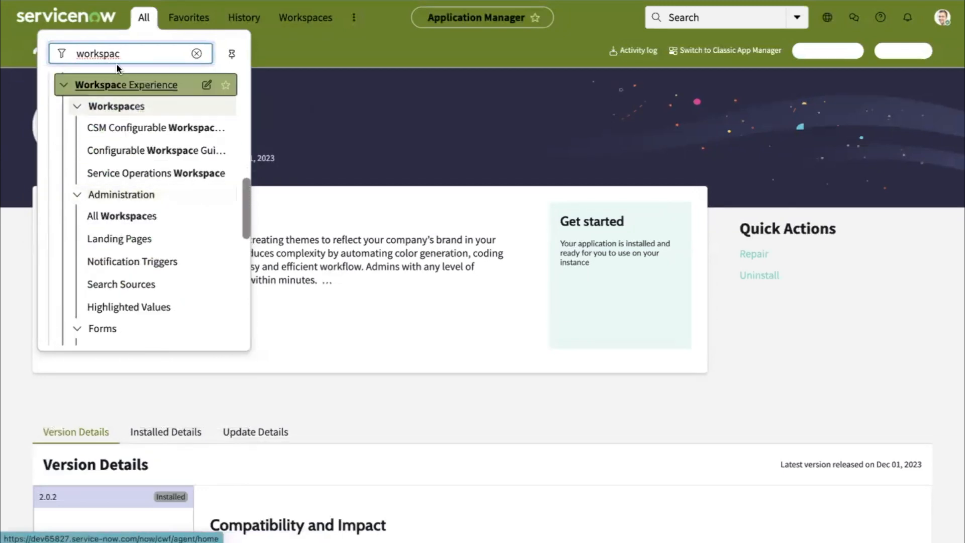
left_click(129, 128)
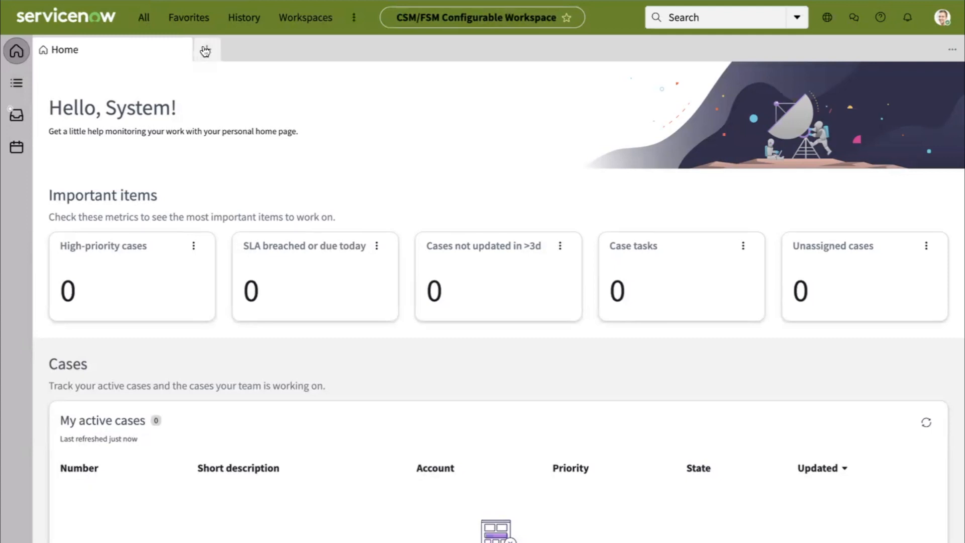
left_click(205, 48)
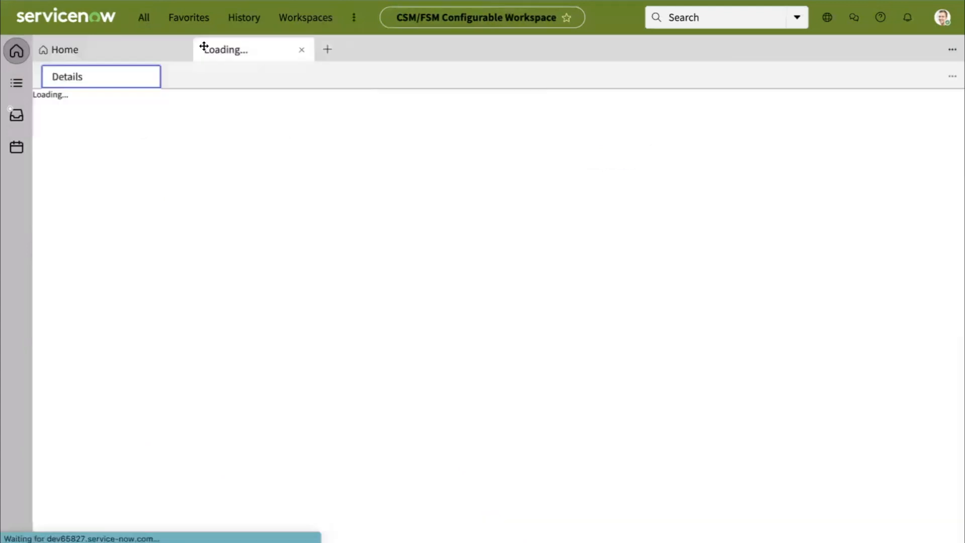
left_click(134, 49)
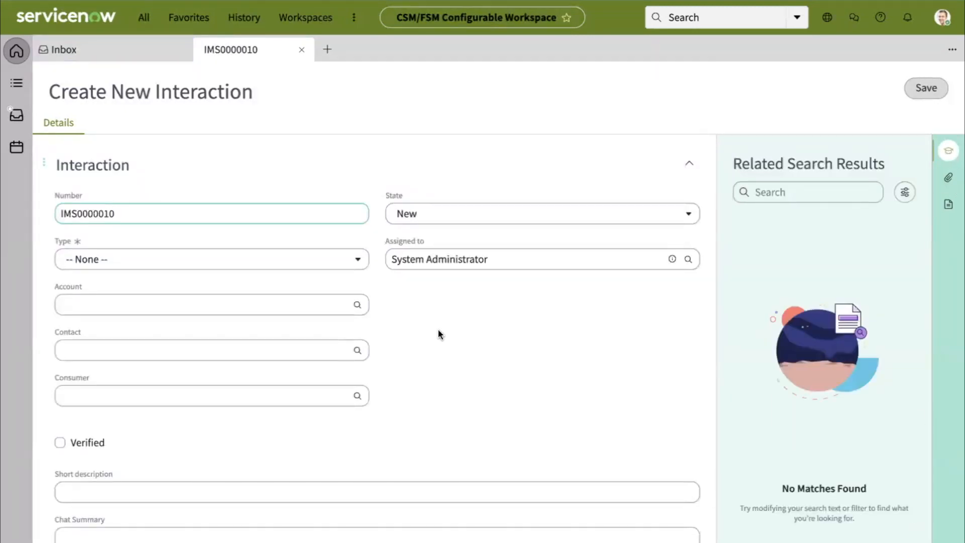
- Examine the new interaction form's fields and scroll through the Consumer lookup list in the themed workspace
left_click(221, 259)
left_click(436, 338)
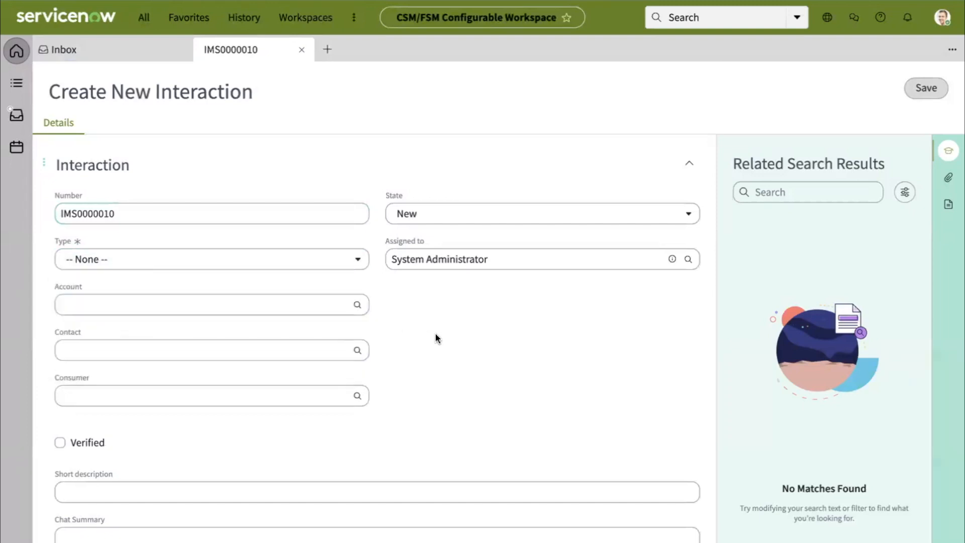
left_click(482, 217)
left_click(240, 360)
left_click(239, 348)
left_click(233, 394)
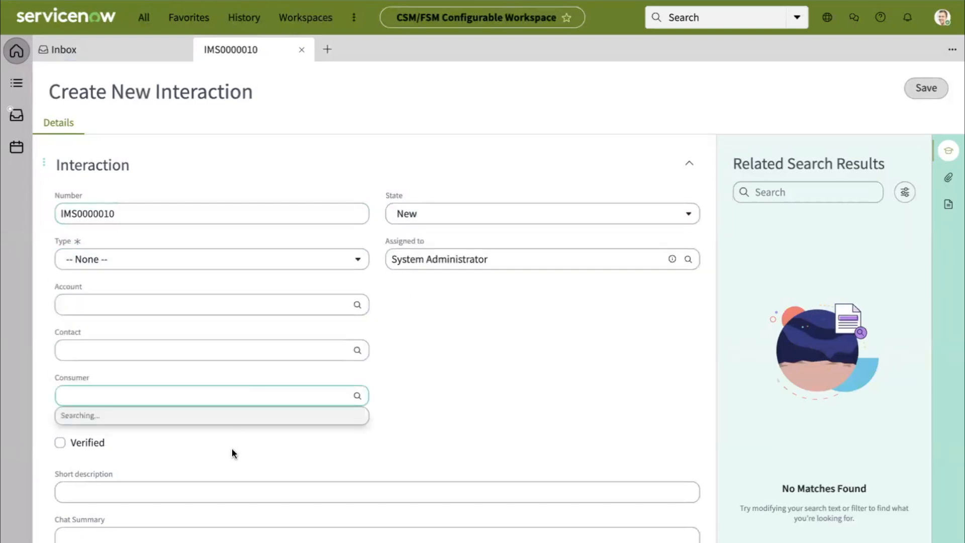
scroll(231, 447, "down", 1)
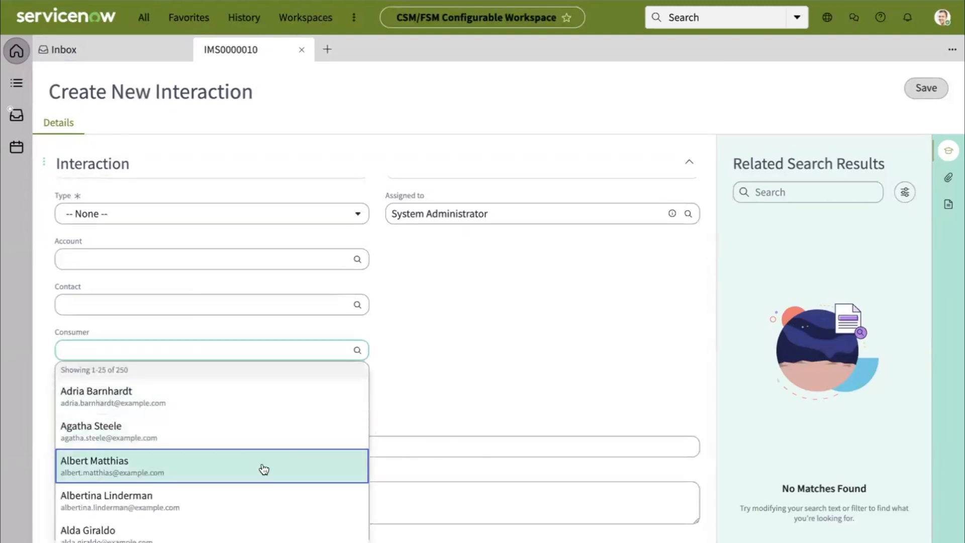
scroll(260, 491, "down", 1)
scroll(260, 491, "down", 15)
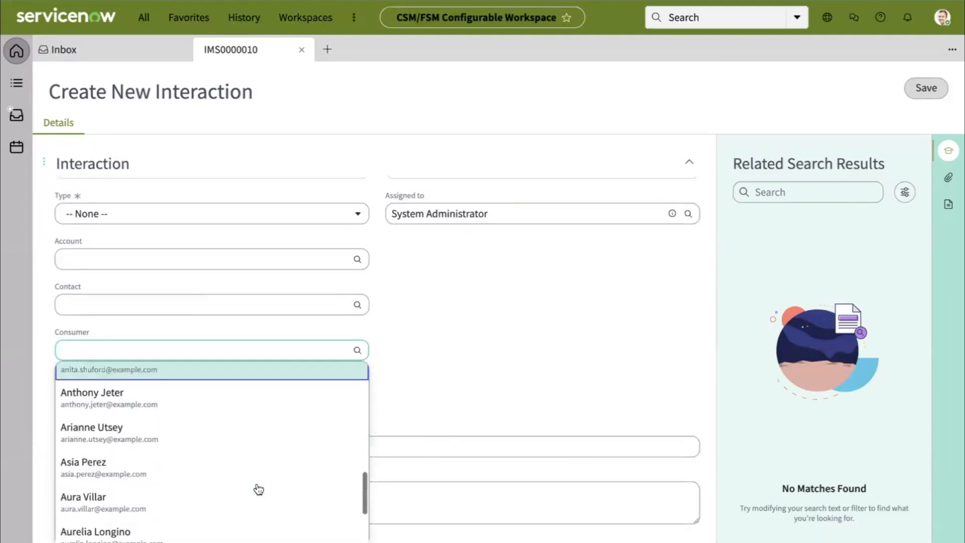
scroll(258, 483, "up", 2)
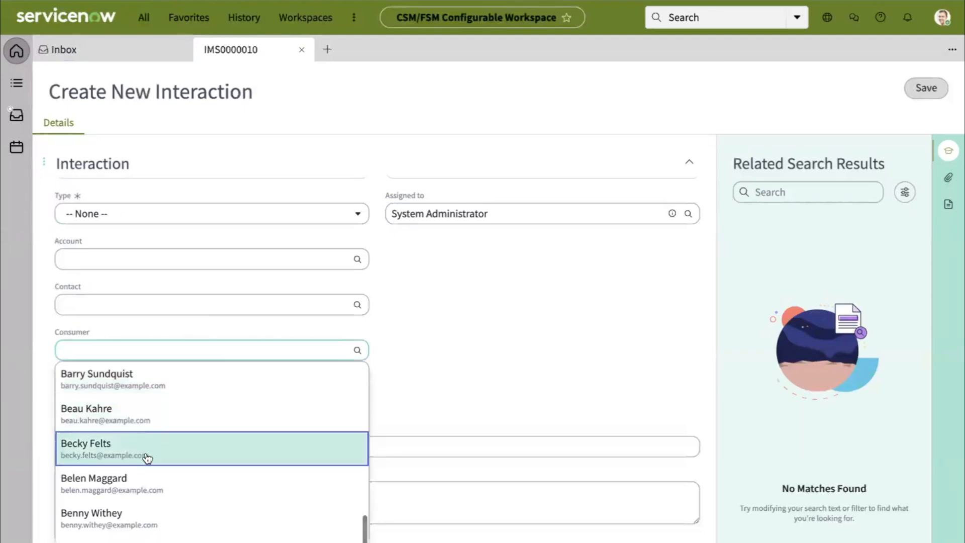
left_click(561, 317)
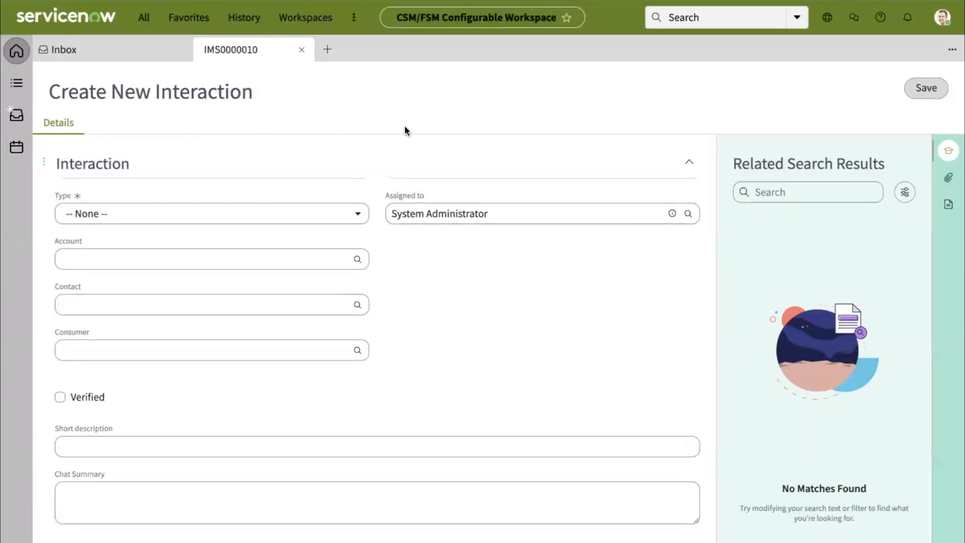
- Close the interaction tab, open the All cases list and open case CS0001021
left_click(141, 54)
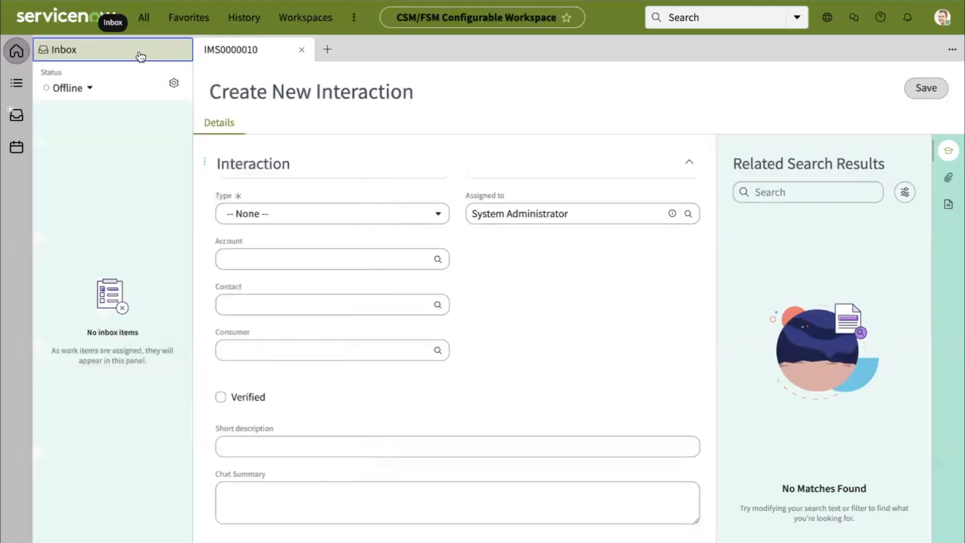
left_click(302, 50)
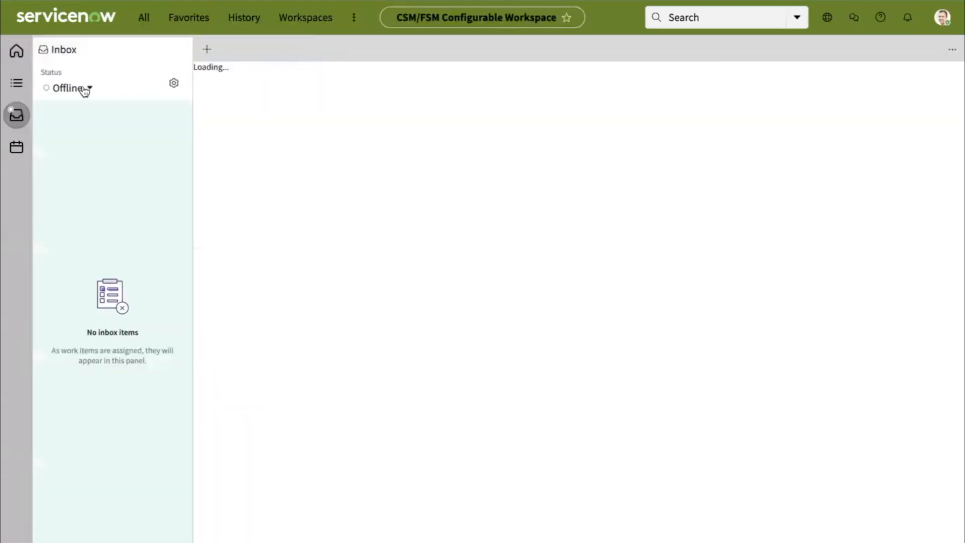
left_click(16, 83)
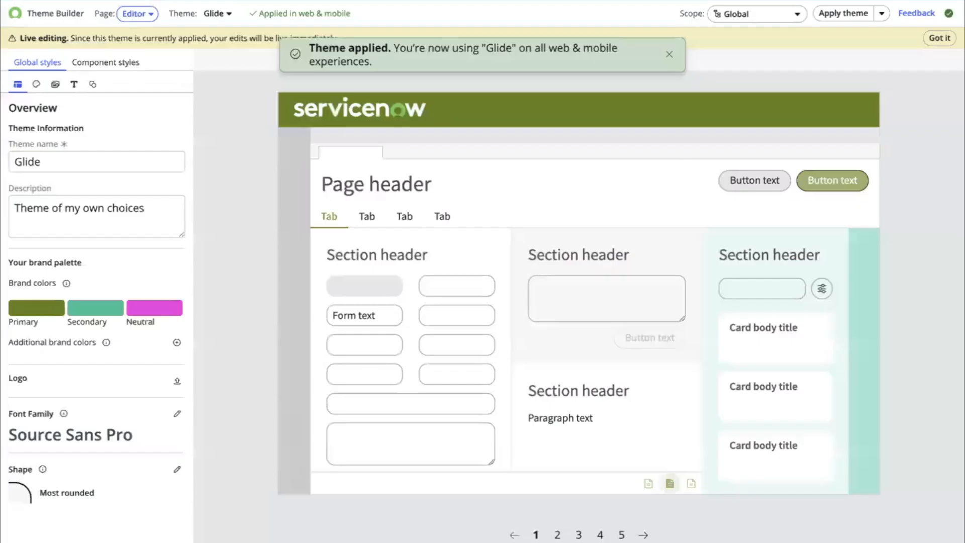
left_click(125, 62)
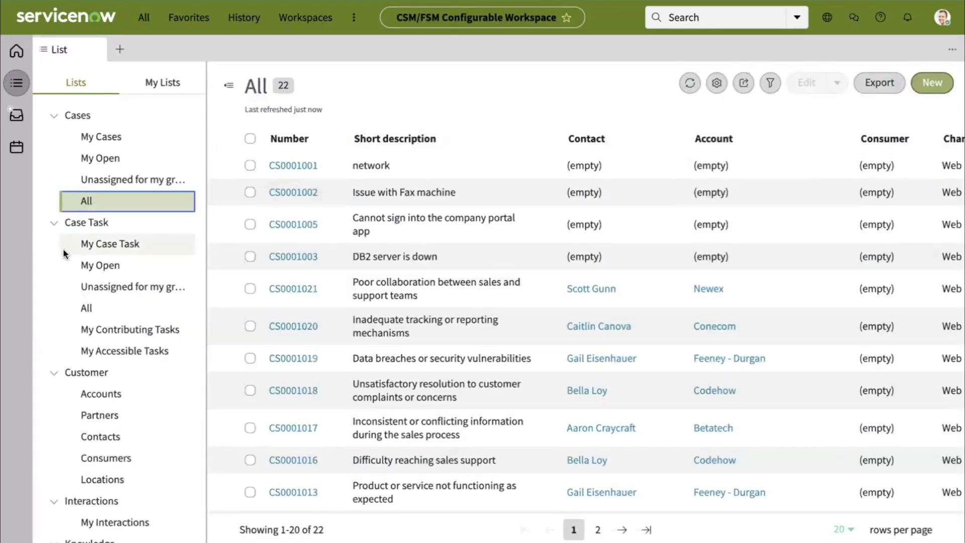
left_click(284, 169)
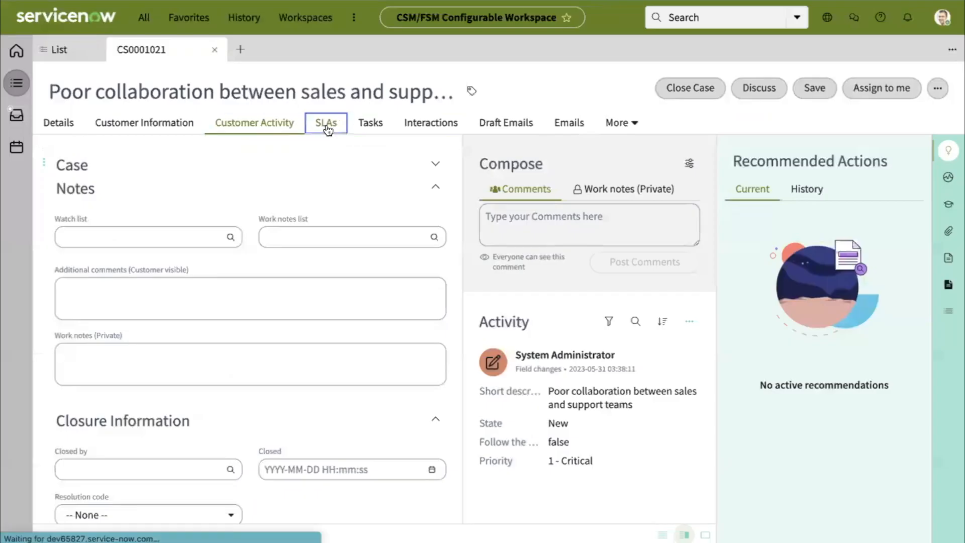
- Look through the case's SLAs, Tasks, Interactions, Draft Emails, Emails and More tabs
left_click(323, 123)
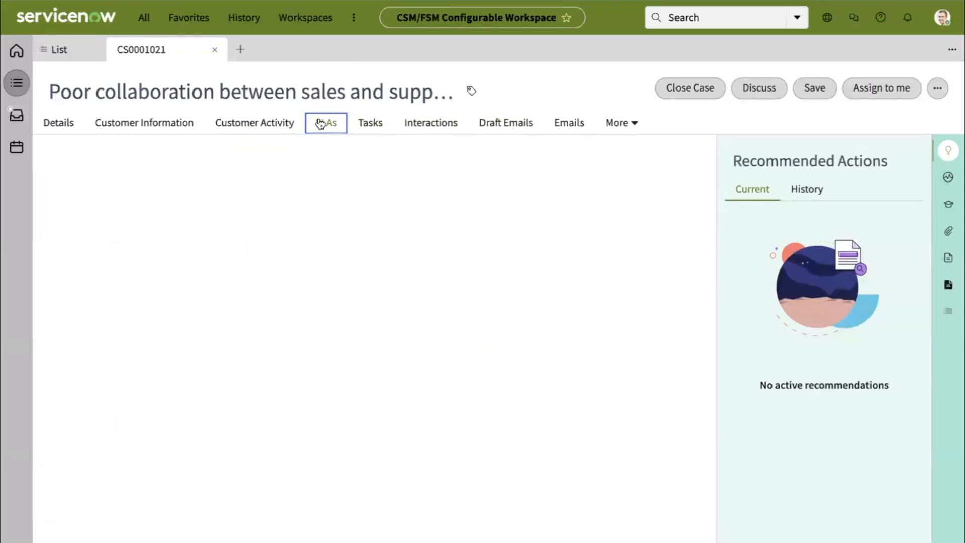
left_click(372, 125)
left_click(416, 130)
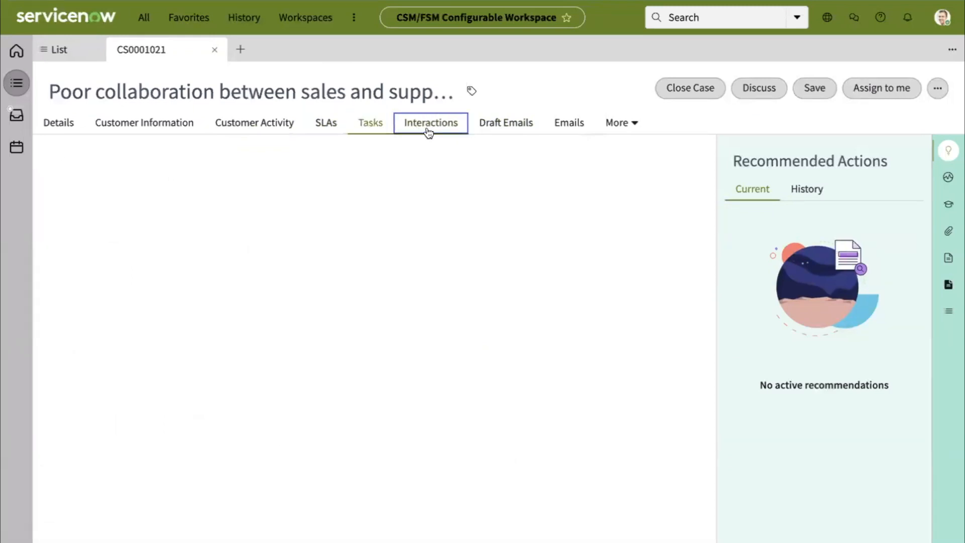
left_click(522, 124)
left_click(567, 124)
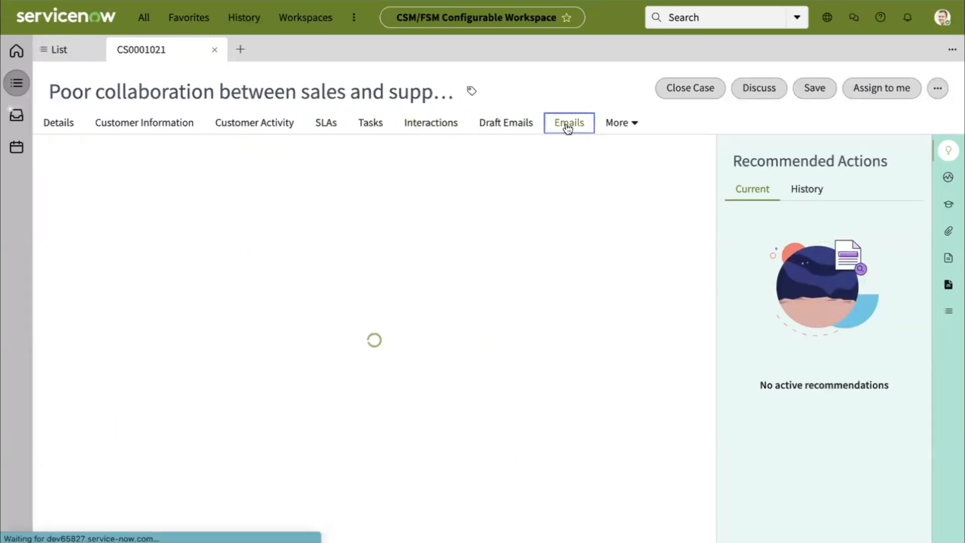
left_click(620, 123)
left_click(484, 56)
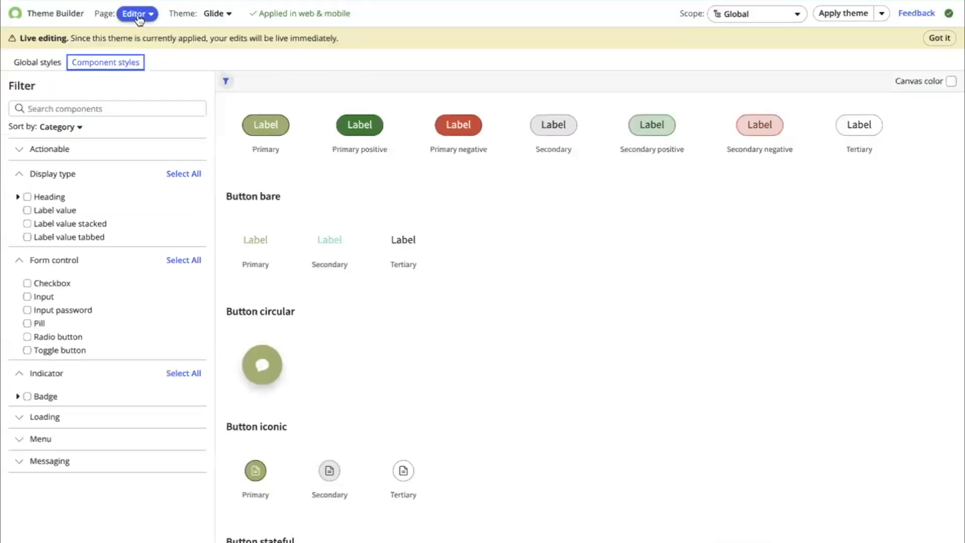
- Switch Theme Builder to the Manager page and toggle the theme list between list and grid views
left_click(137, 14)
left_click(144, 44)
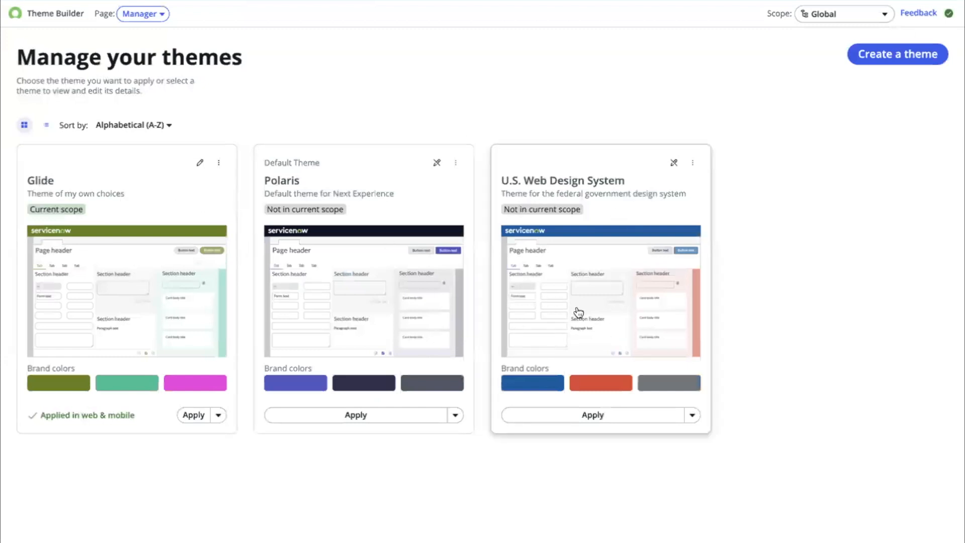
left_click(44, 126)
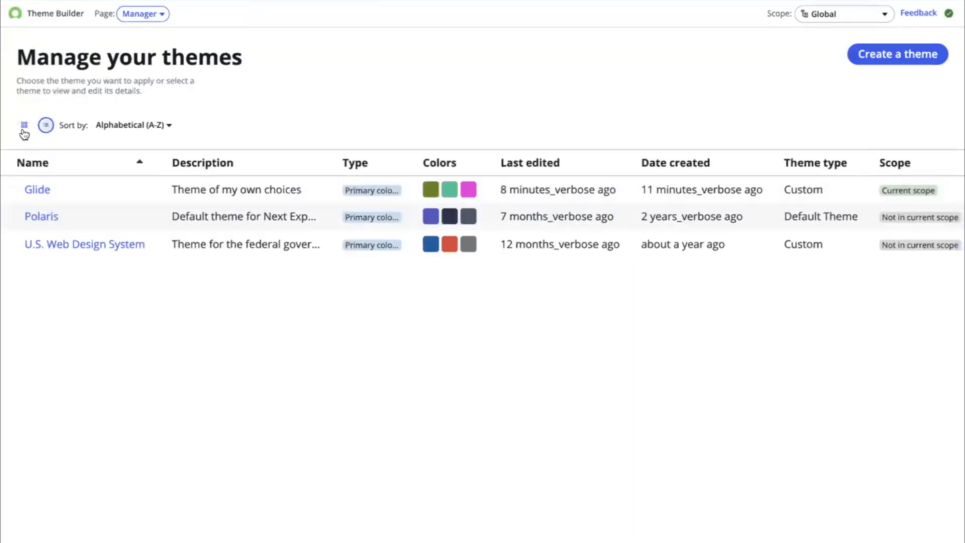
left_click(24, 125)
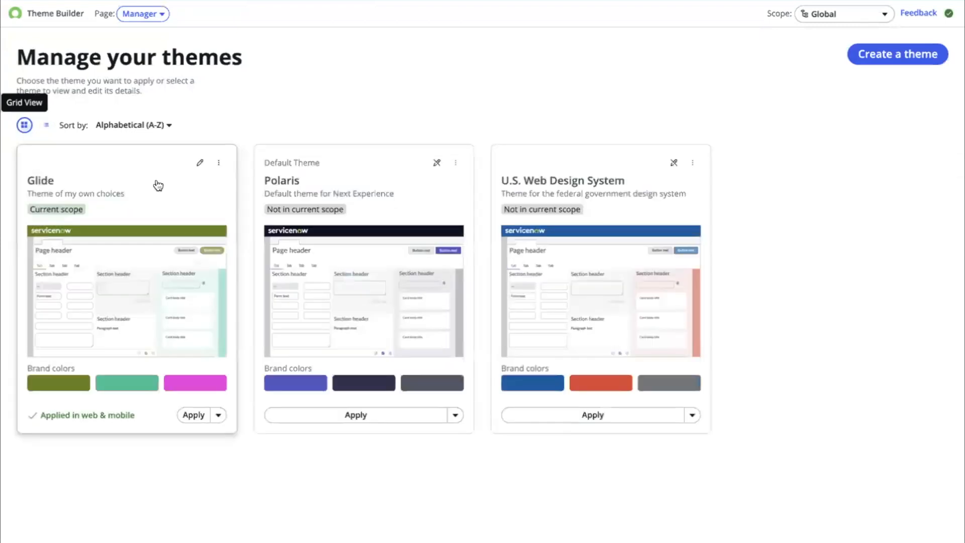
- Add an alternate color palette to the Glide theme in group Glide Group, named Glide Palette
left_click(219, 163)
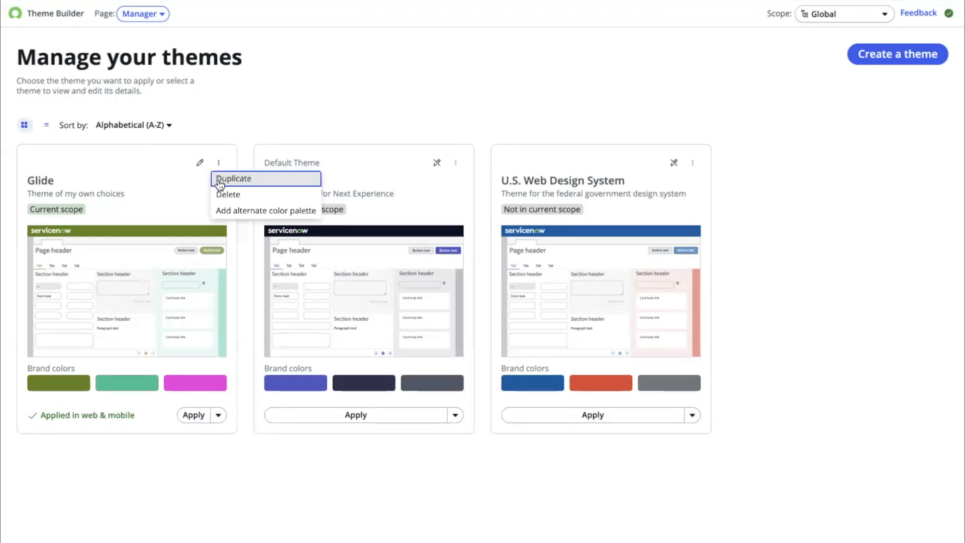
left_click(256, 211)
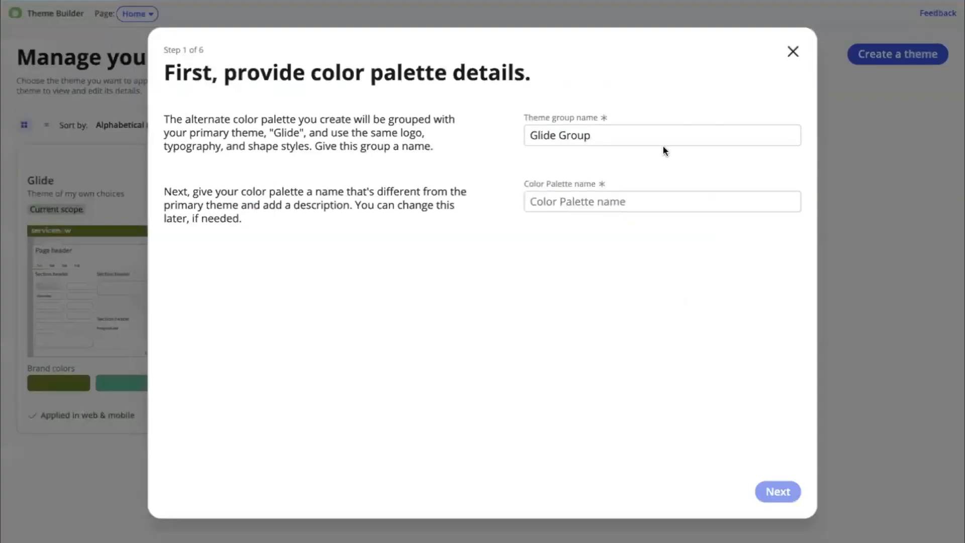
left_click(648, 140)
left_click_drag(646, 140, 536, 127)
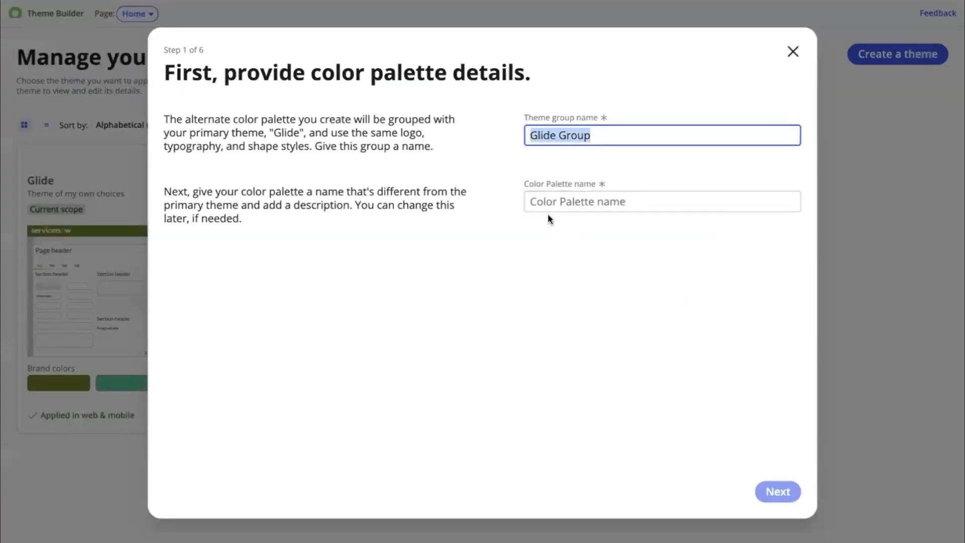
left_click(541, 202)
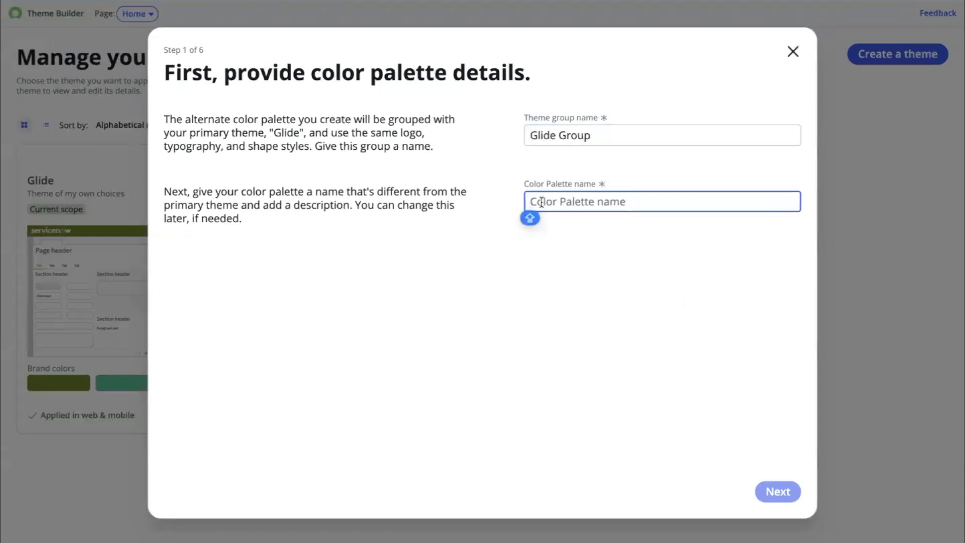
type("Glide P")
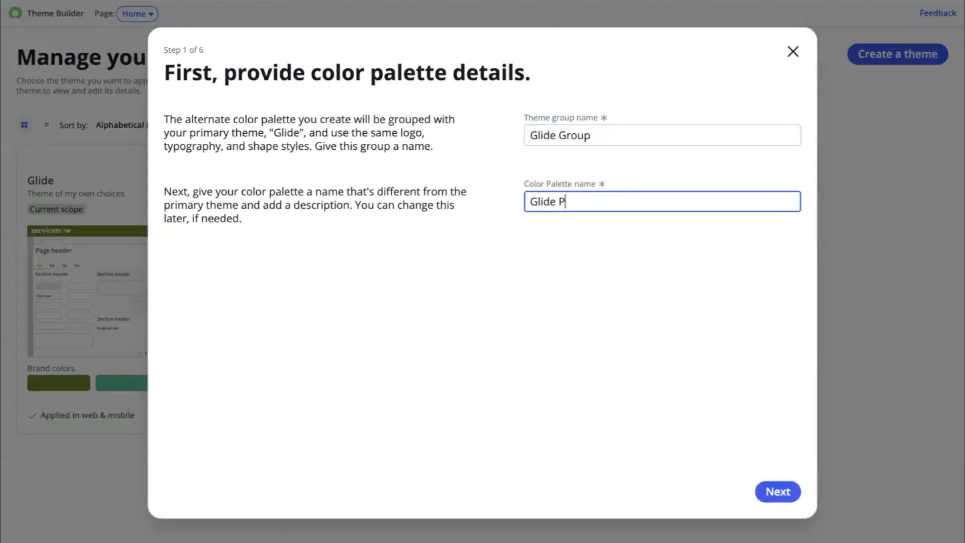
type("alette")
left_click(776, 490)
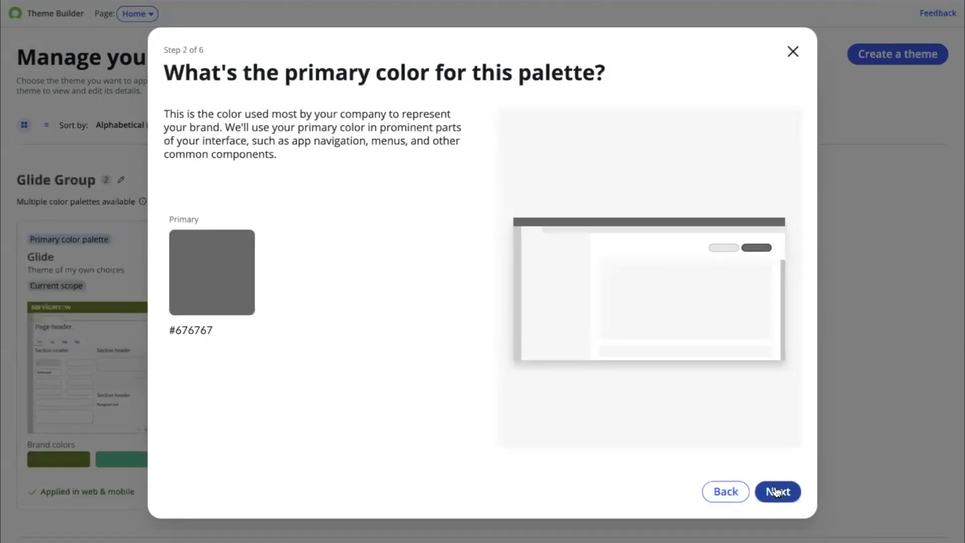
- Set the palette's primary color to a red, #EF1010, and continue
left_click(217, 260)
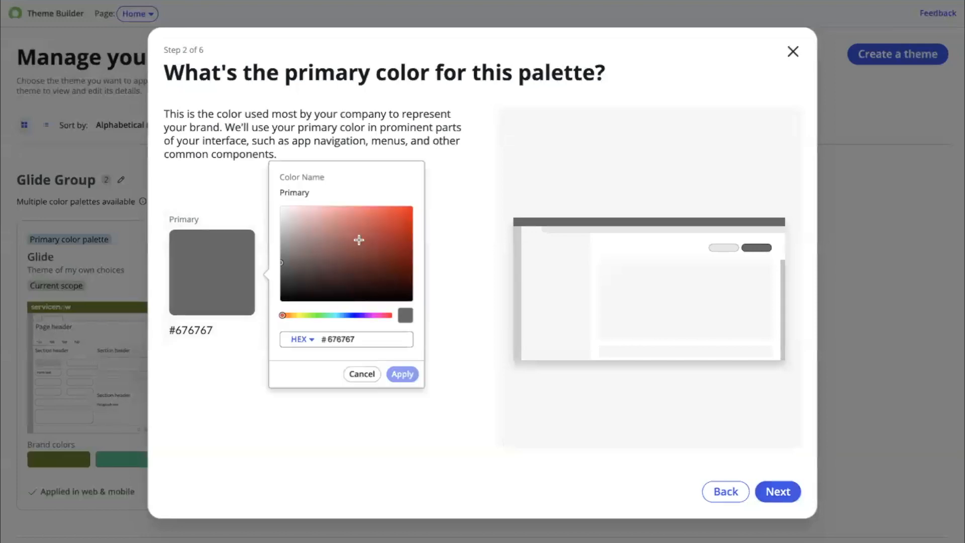
left_click(404, 211)
left_click(402, 374)
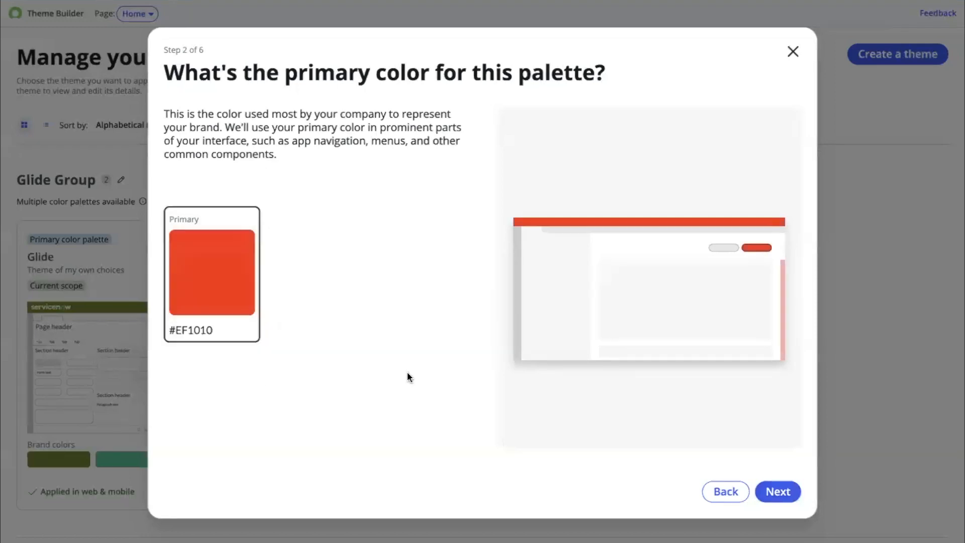
left_click(778, 491)
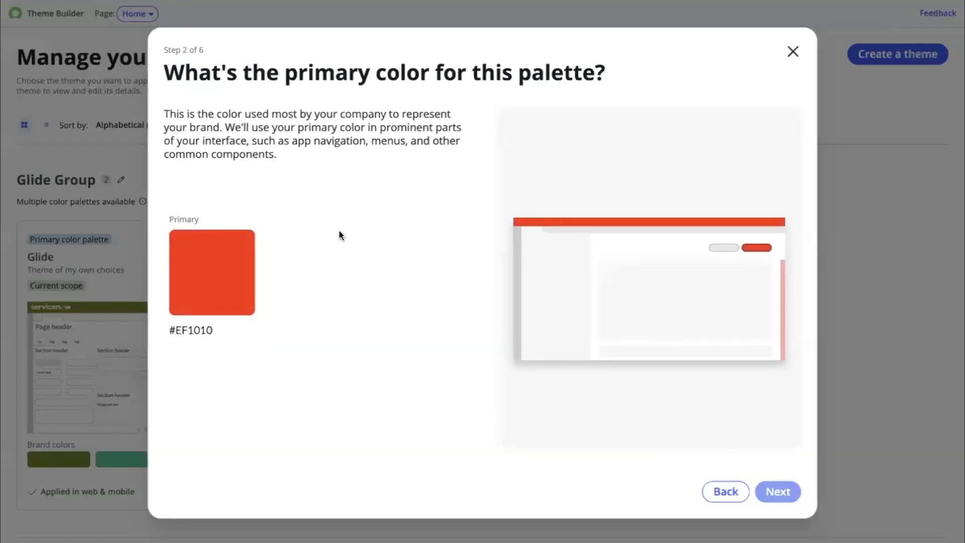
- Set the secondary color to a purple, #83156B, and continue
left_click(234, 253)
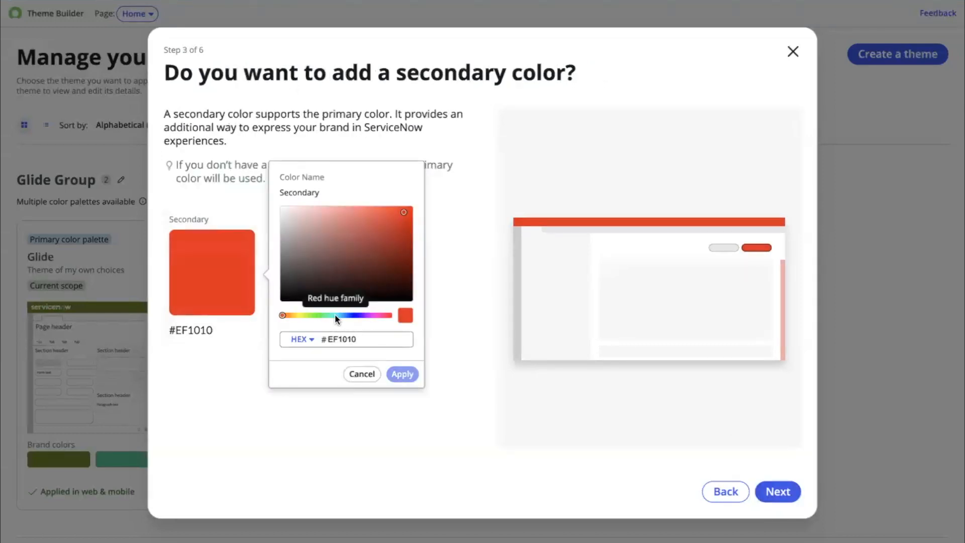
left_click_drag(336, 315, 375, 315)
left_click_drag(394, 226, 394, 258)
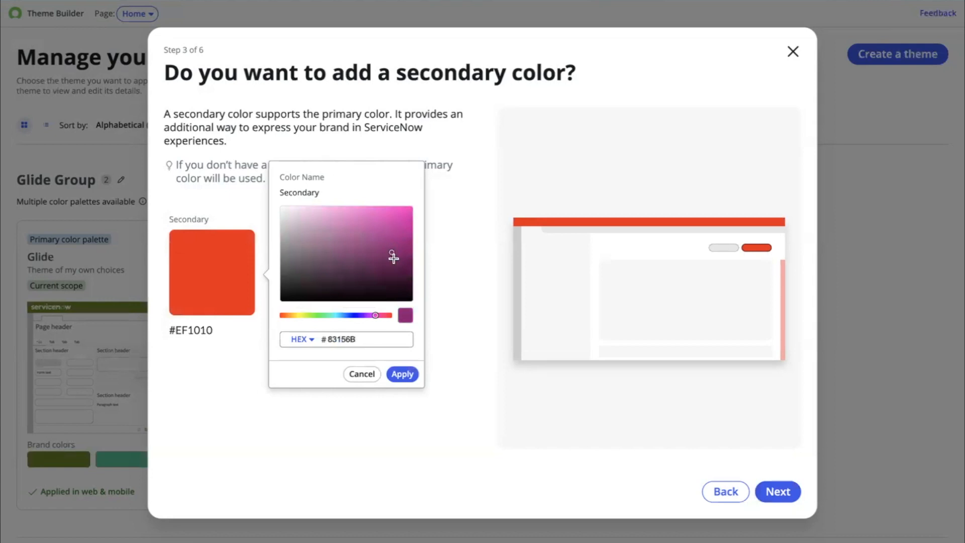
left_click(402, 374)
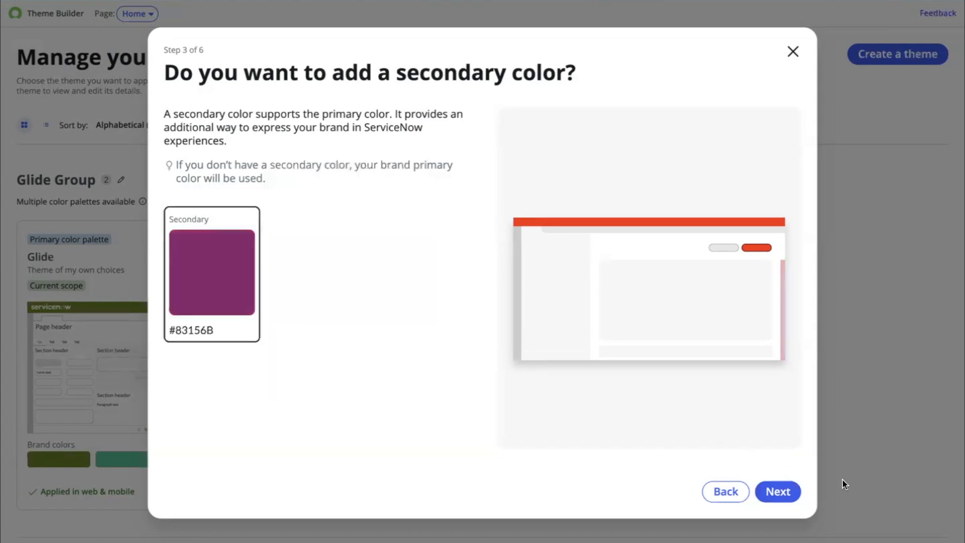
left_click(780, 496)
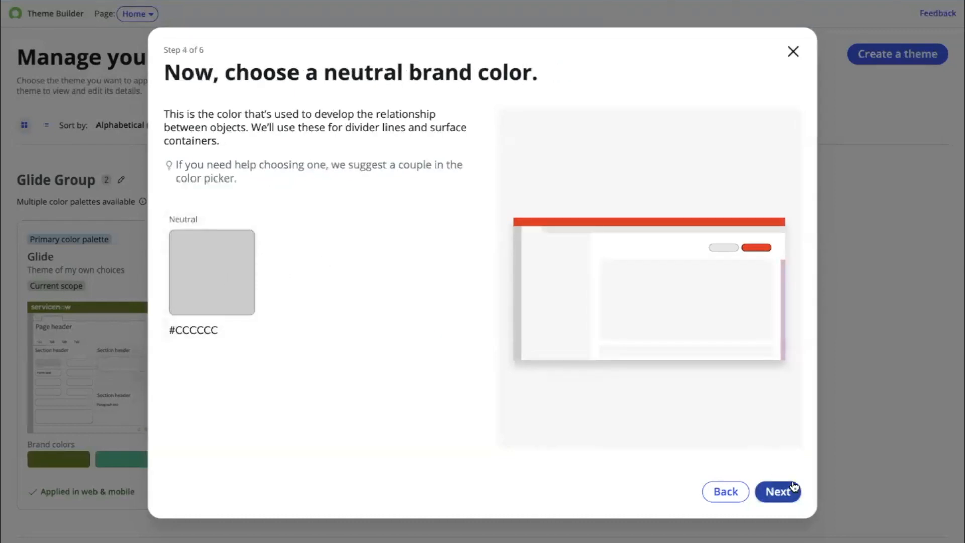
- Keep the default neutral color #CCCCCC and skip adding additional colors
left_click(780, 495)
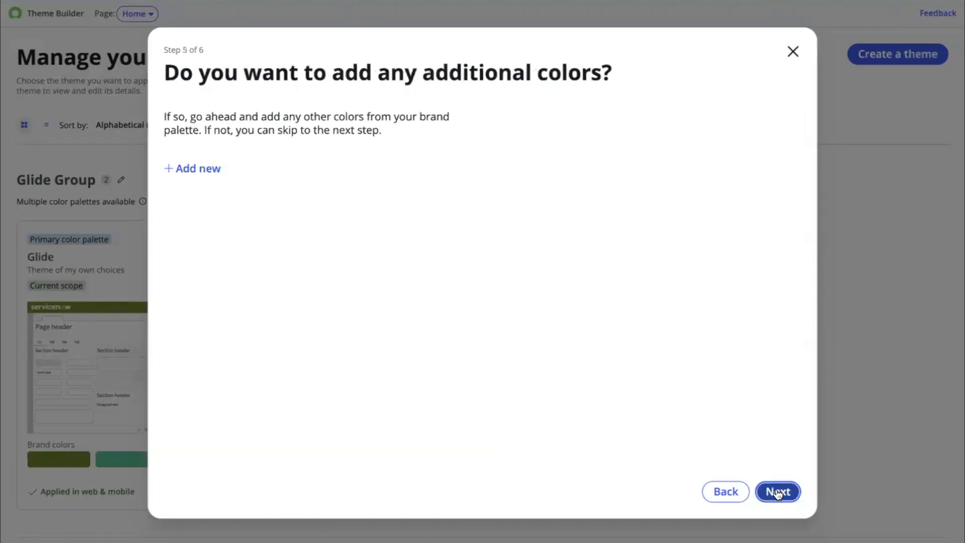
left_click(778, 492)
- Review the selections, create the alternate color palette and switch to the Experience preview
scroll(420, 355, "down", 1)
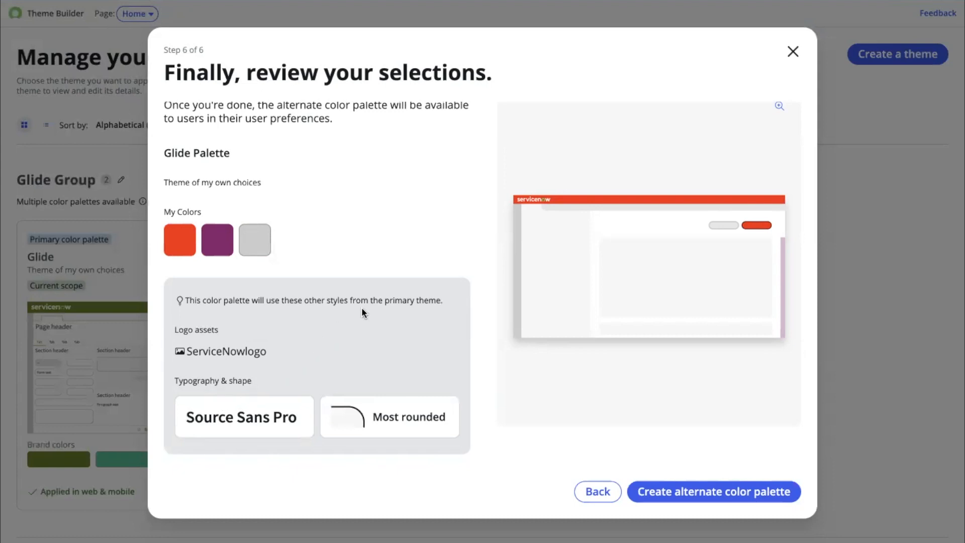
left_click(683, 493)
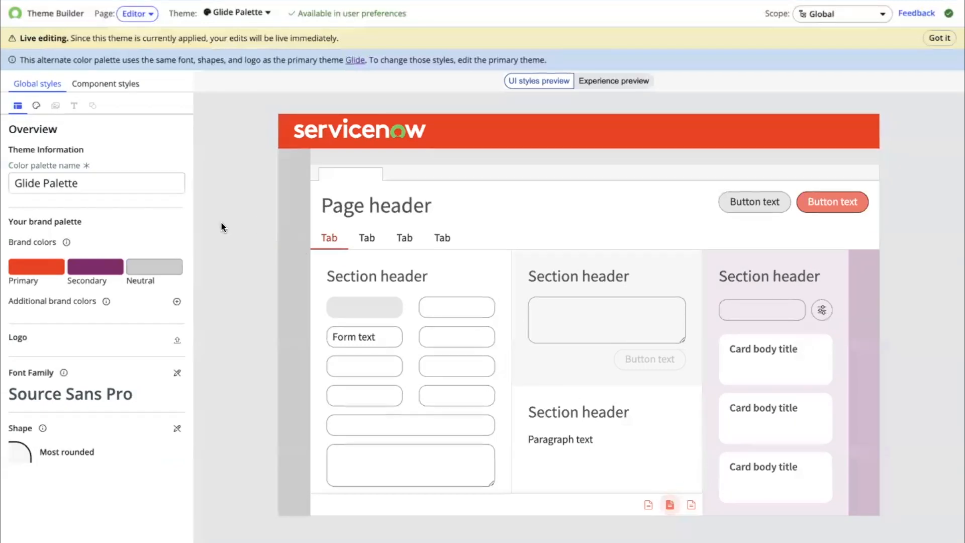
left_click(597, 84)
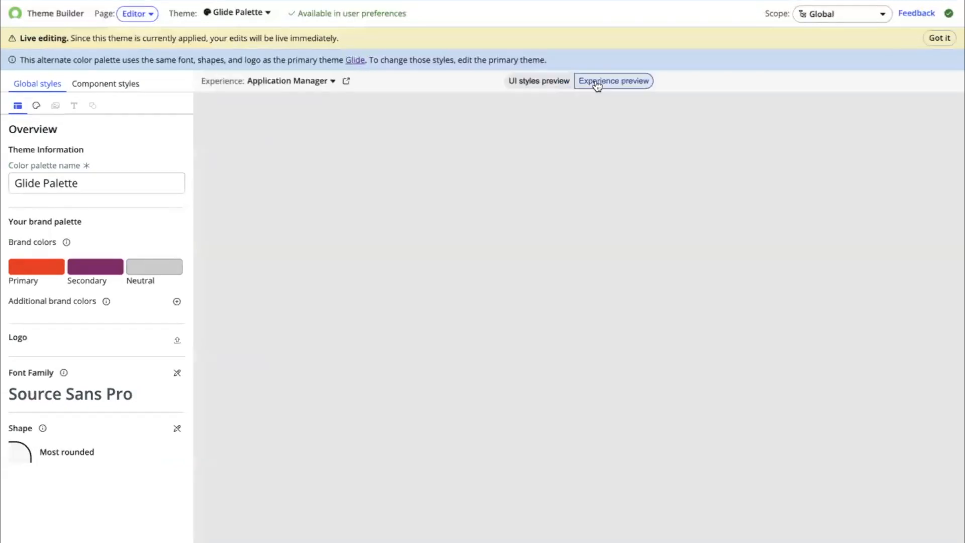
- Switch to the UI styles preview and browse the Glide Palette's global and component styles
left_click(534, 81)
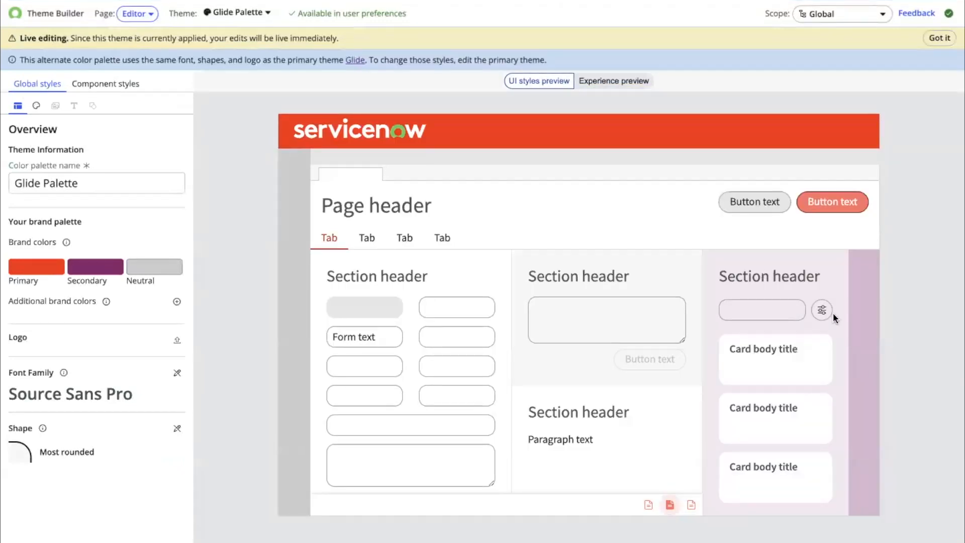
scroll(52, 323, "down", 2)
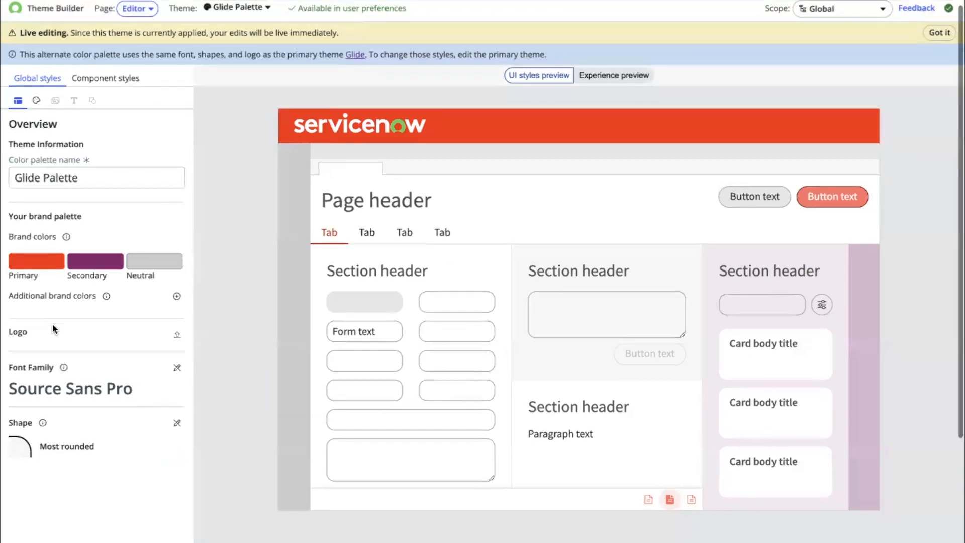
scroll(52, 324, "up", 2)
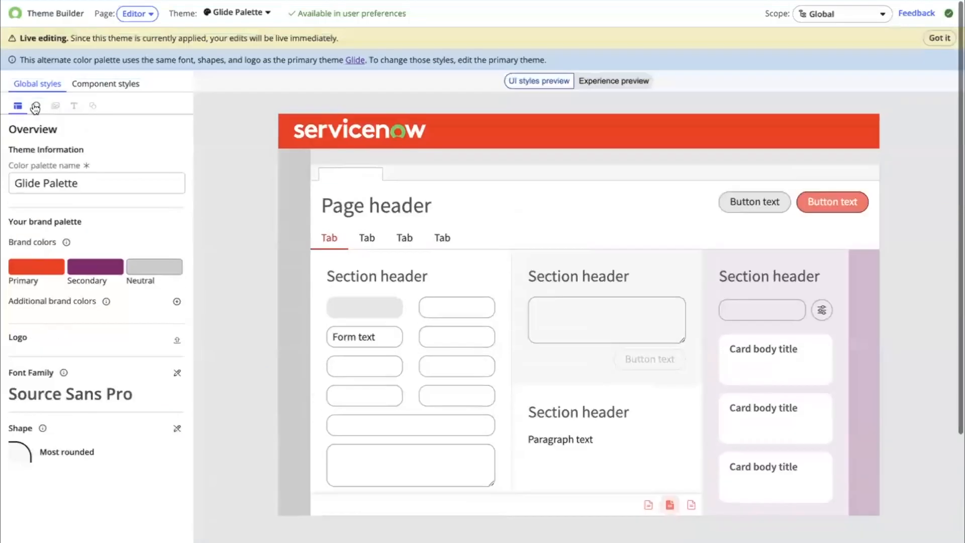
left_click(106, 84)
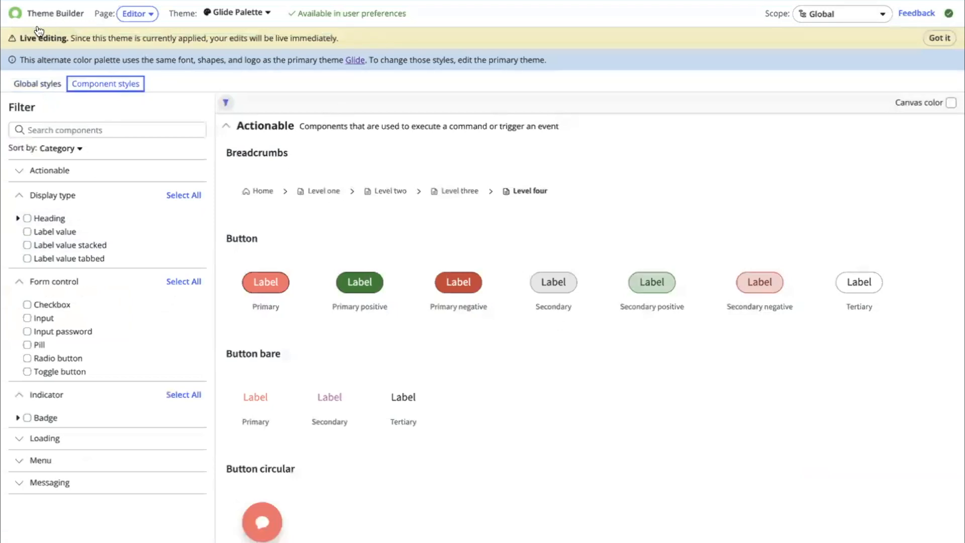
left_click(40, 87)
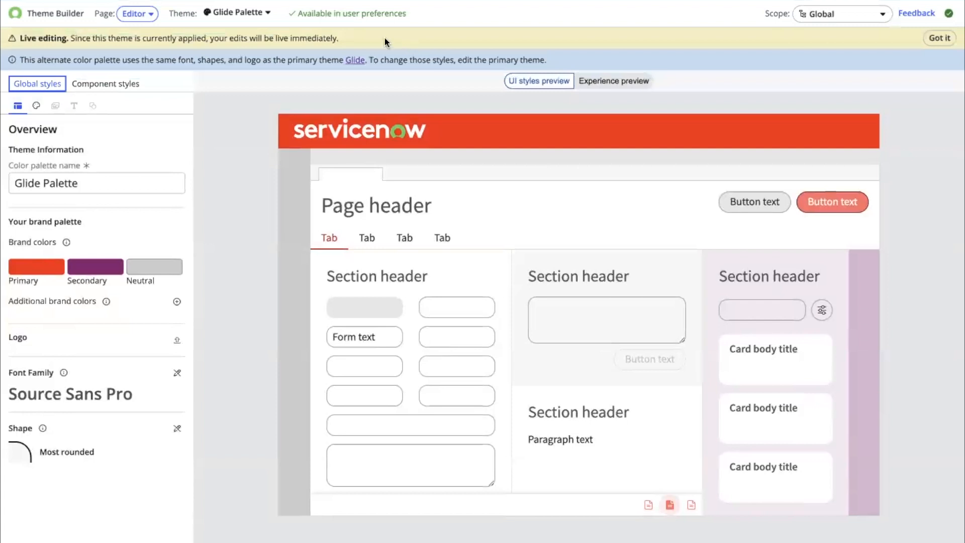
- Examine the themes listed in the theme selector
left_click(250, 15)
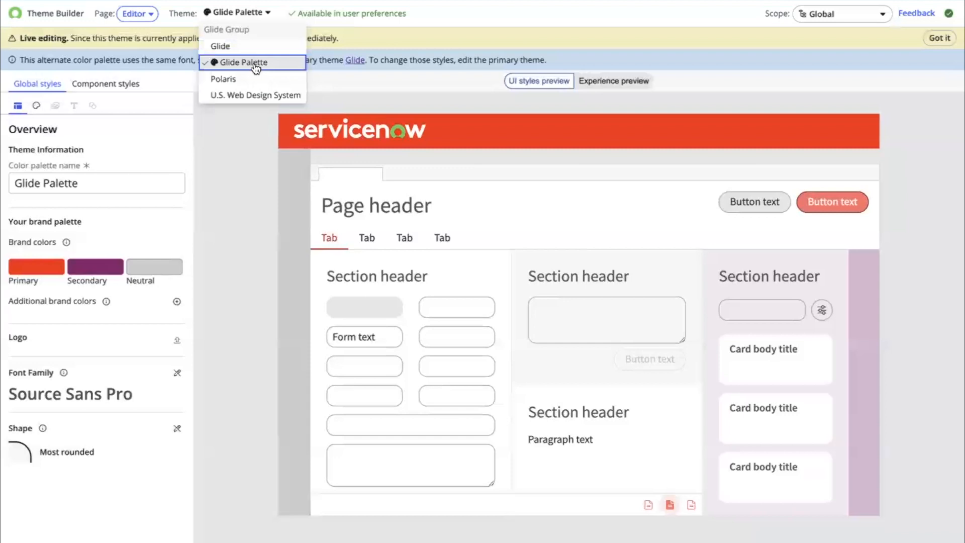
left_click(589, 28)
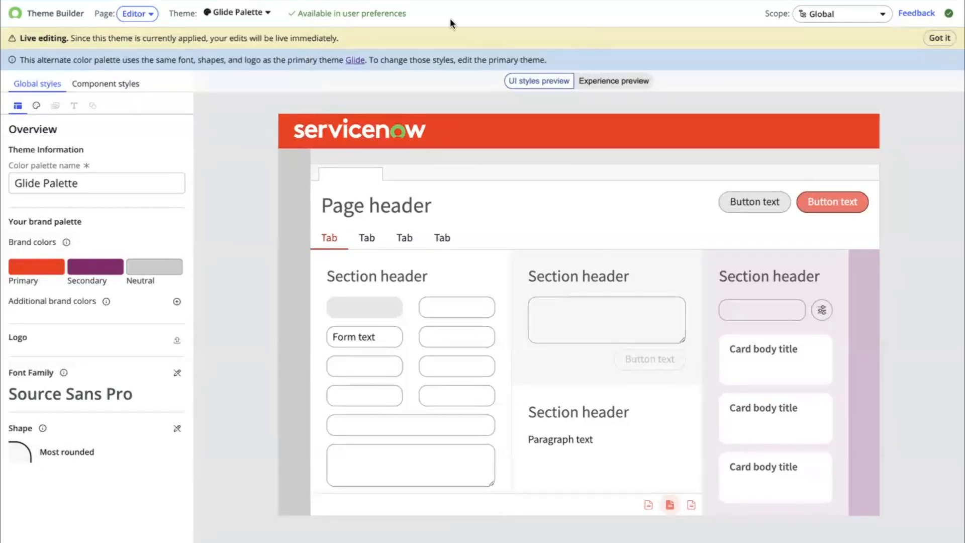
left_click_drag(297, 14, 429, 18)
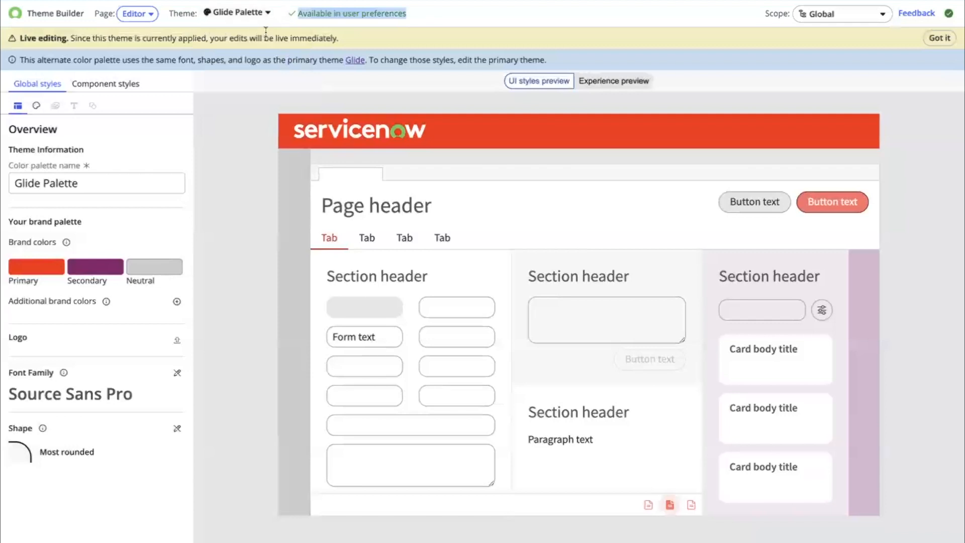
left_click(252, 17)
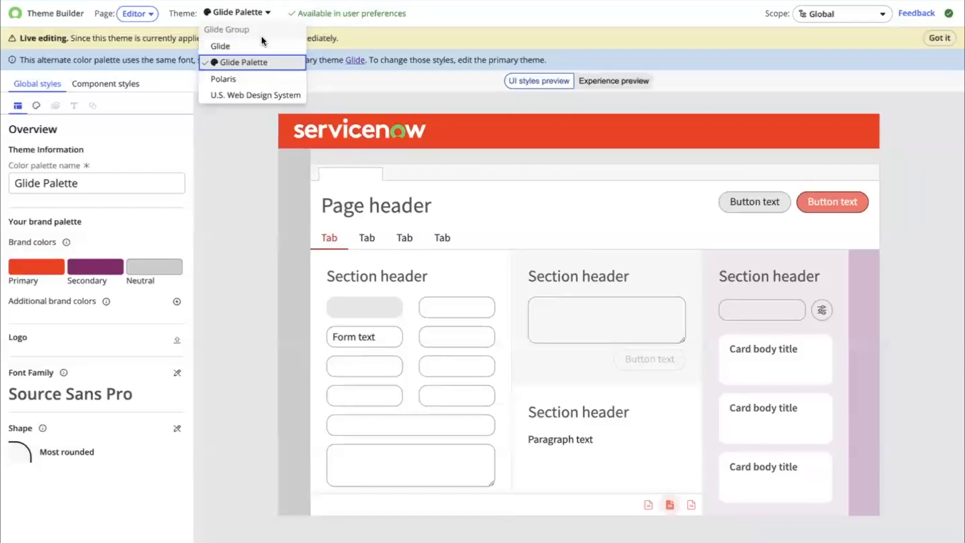
- From the theme Manager page, add another alternate color palette to Glide named Glide Palette 2 and continue
left_click(137, 14)
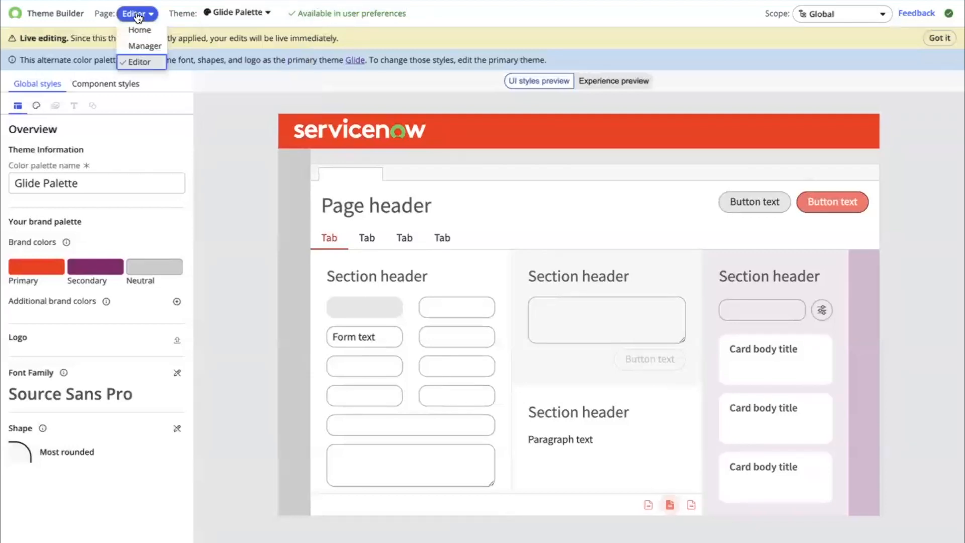
left_click(144, 47)
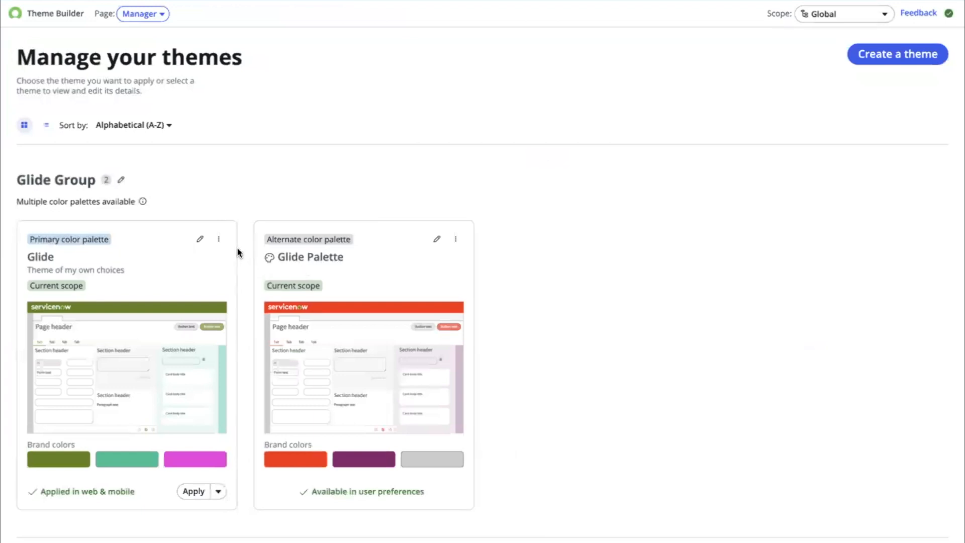
left_click(219, 240)
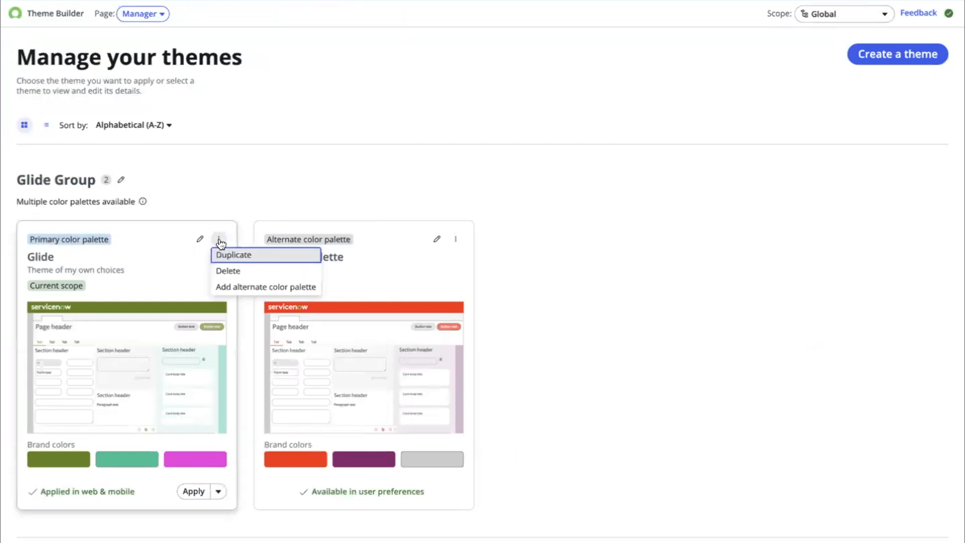
left_click(249, 288)
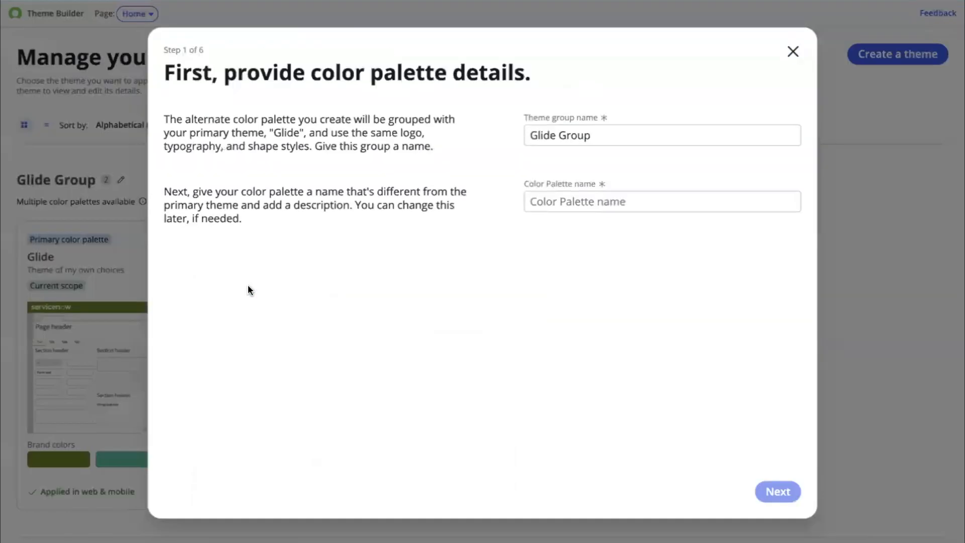
left_click(603, 192)
type("Gli")
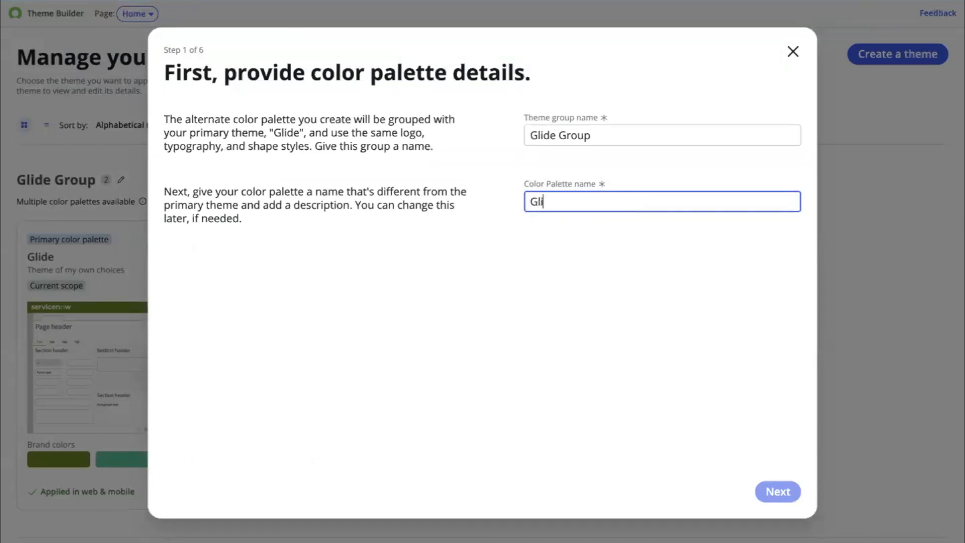
type("de Palette 2")
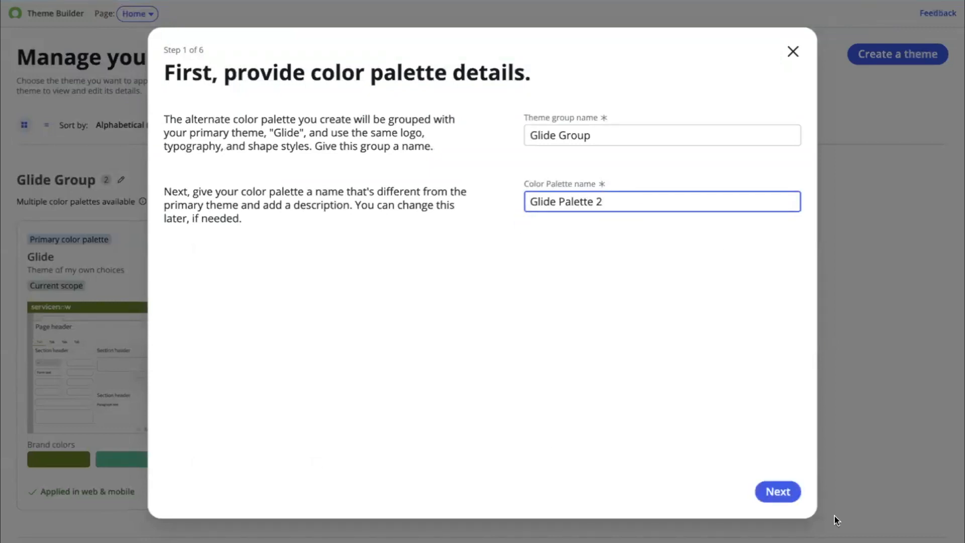
left_click(775, 495)
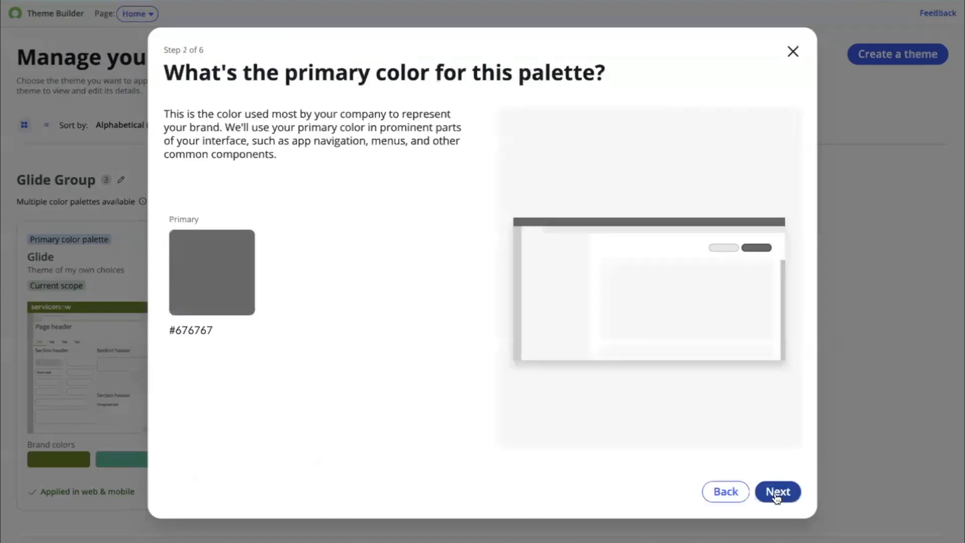
- Keep the default colors through the remaining steps and create the Glide Palette 2 alternate palette
left_click(776, 492)
left_click(777, 493)
left_click(776, 492)
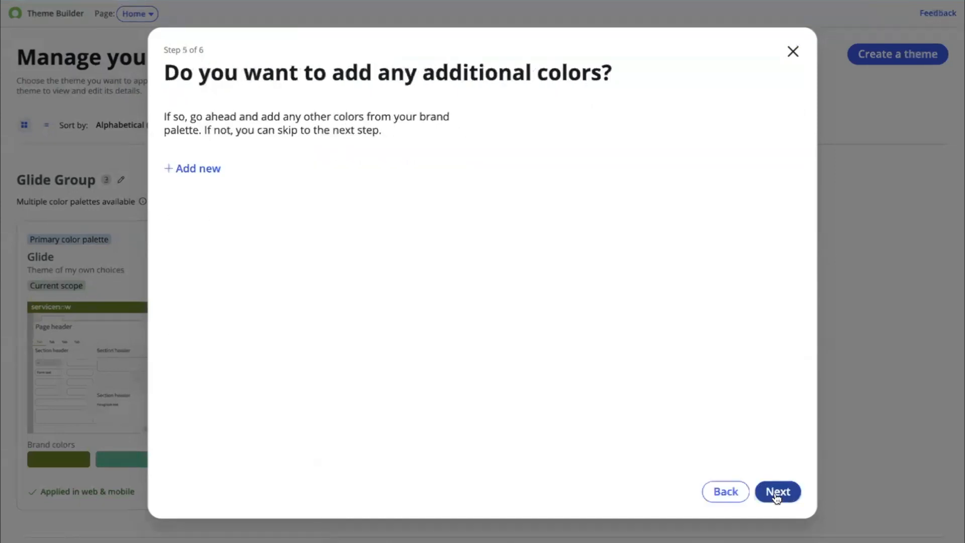
left_click(776, 493)
left_click(775, 495)
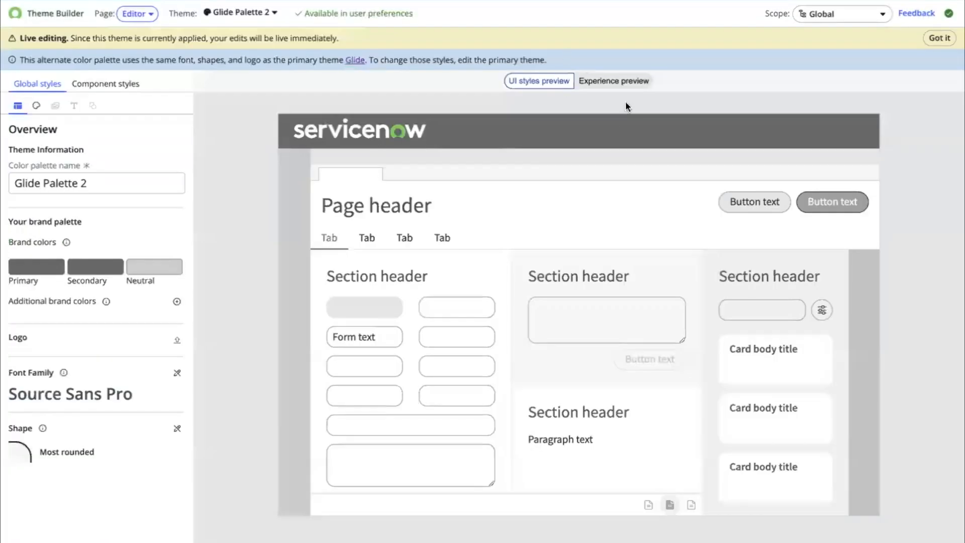
- Preview Glide Palette 2 in the Experience preview and its component styles
left_click(617, 81)
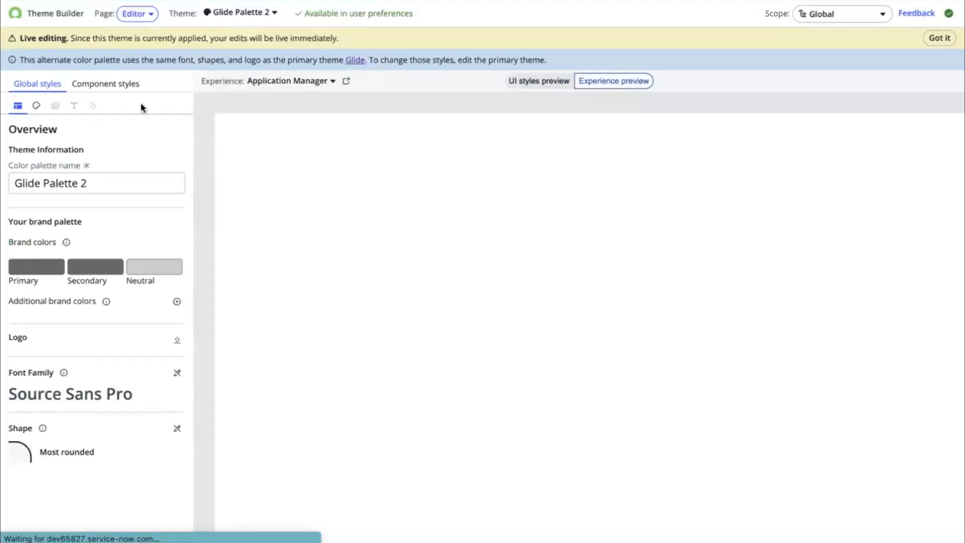
left_click(113, 84)
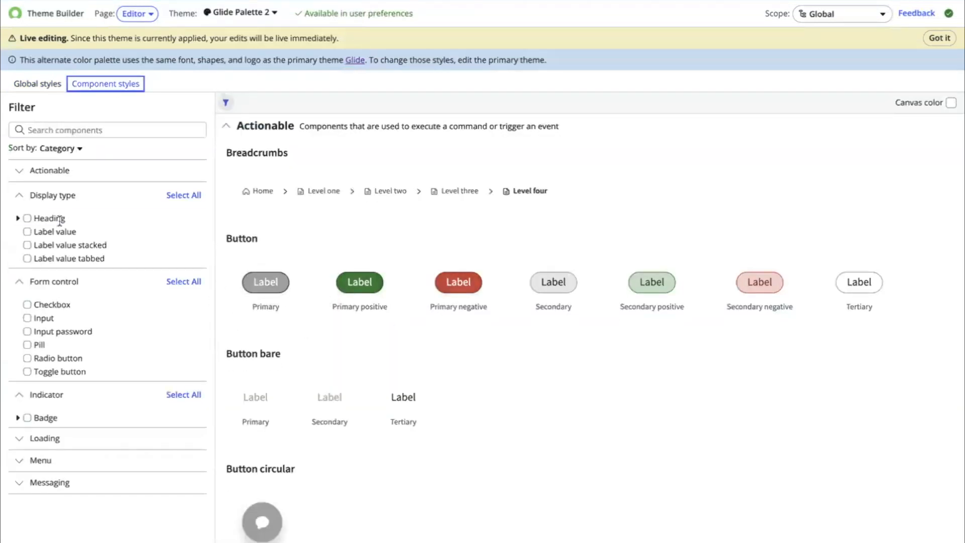
left_click(33, 88)
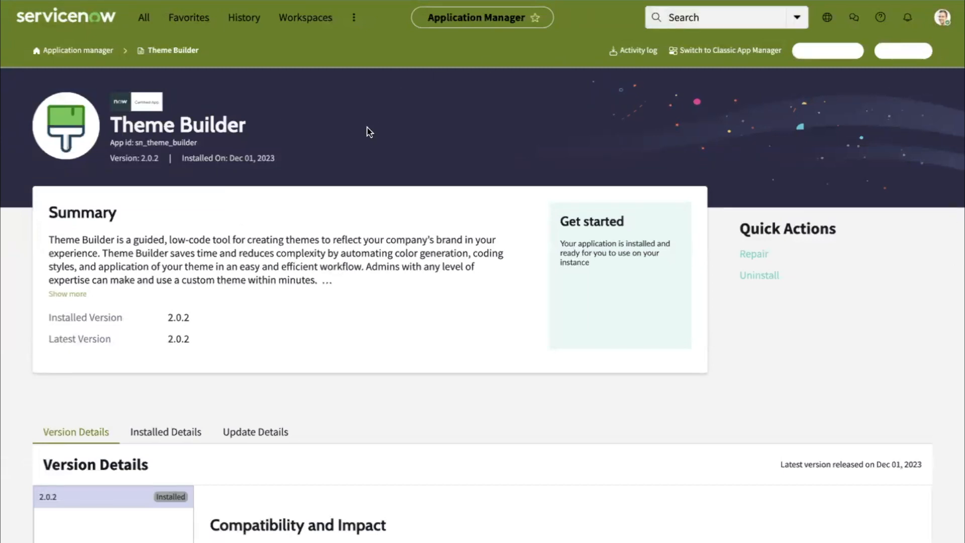
- Open the user preferences theme options to review the available palettes, then close them
key("super+r")
left_click(942, 17)
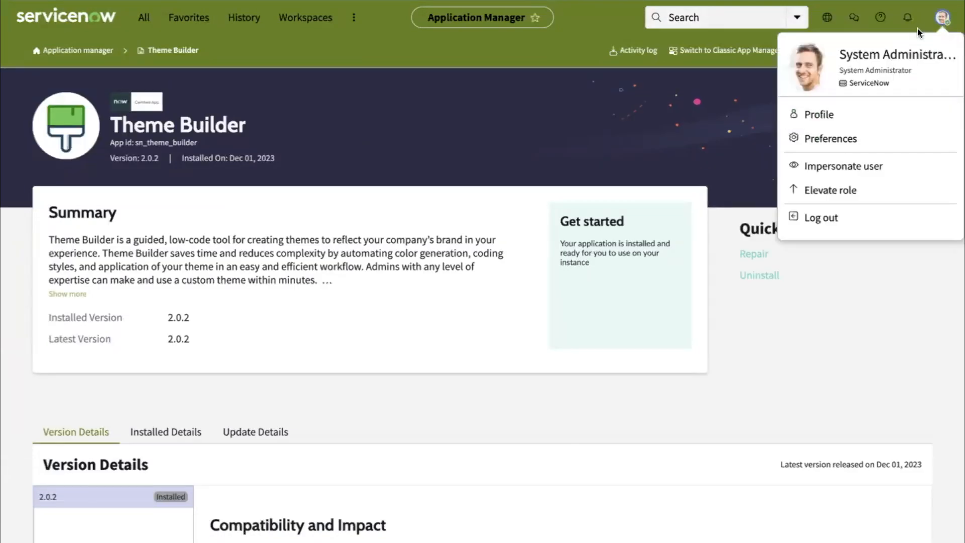
left_click(840, 141)
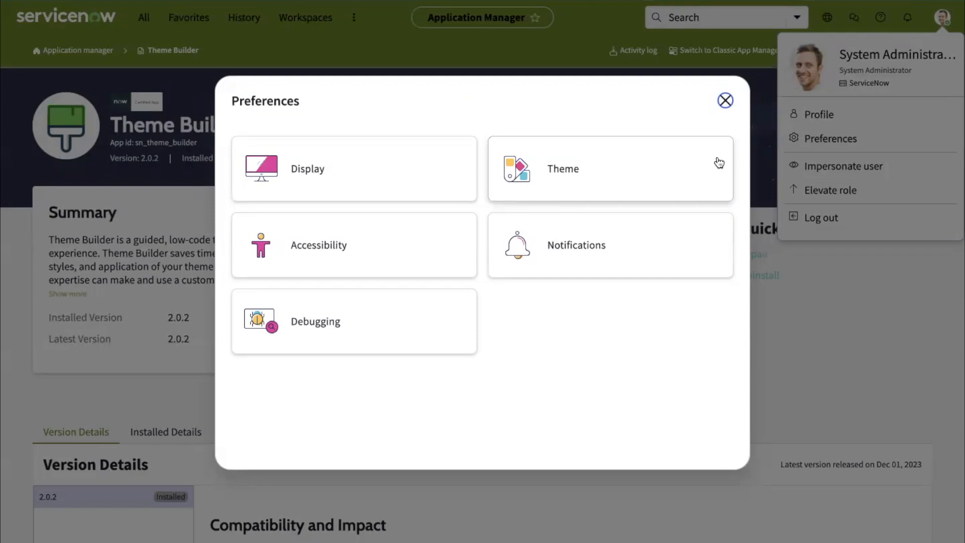
left_click(649, 157)
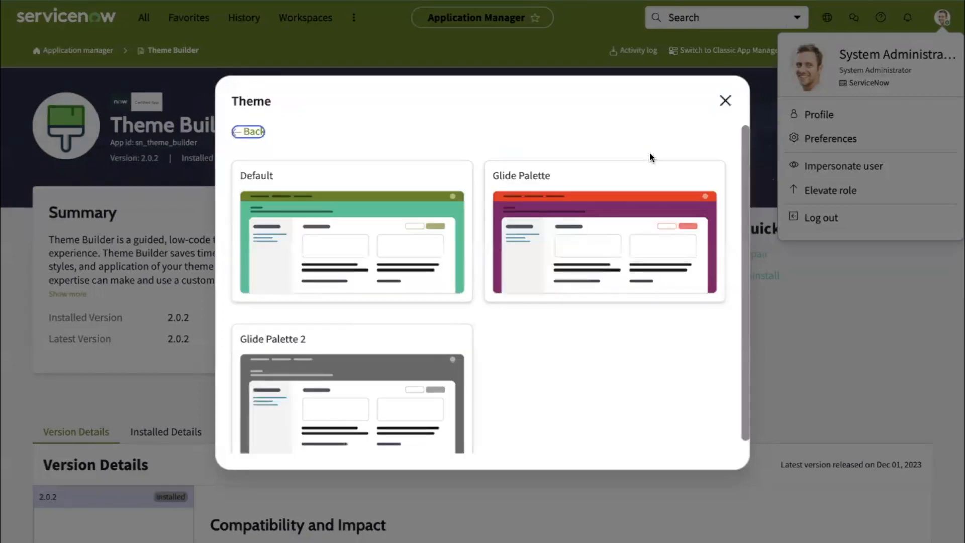
scroll(568, 221, "down", 1)
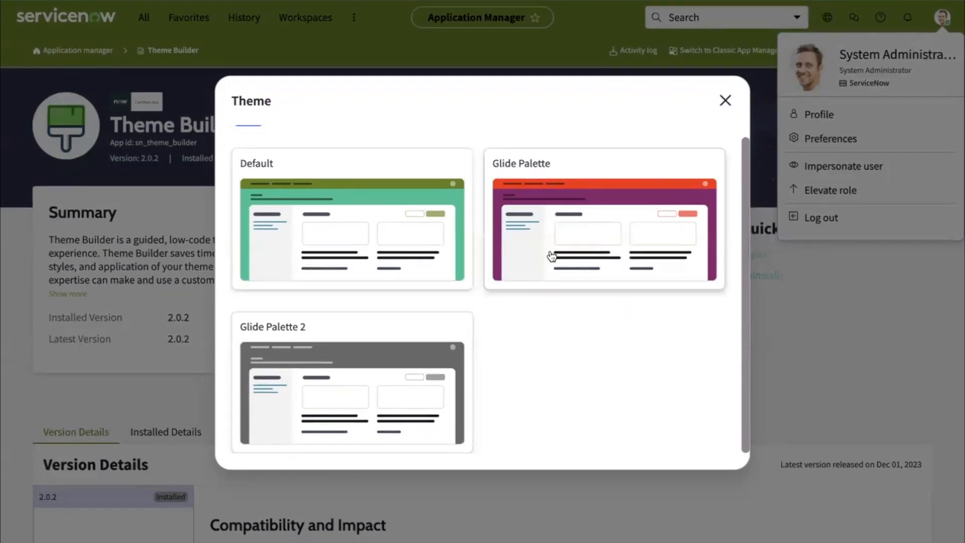
left_click(726, 102)
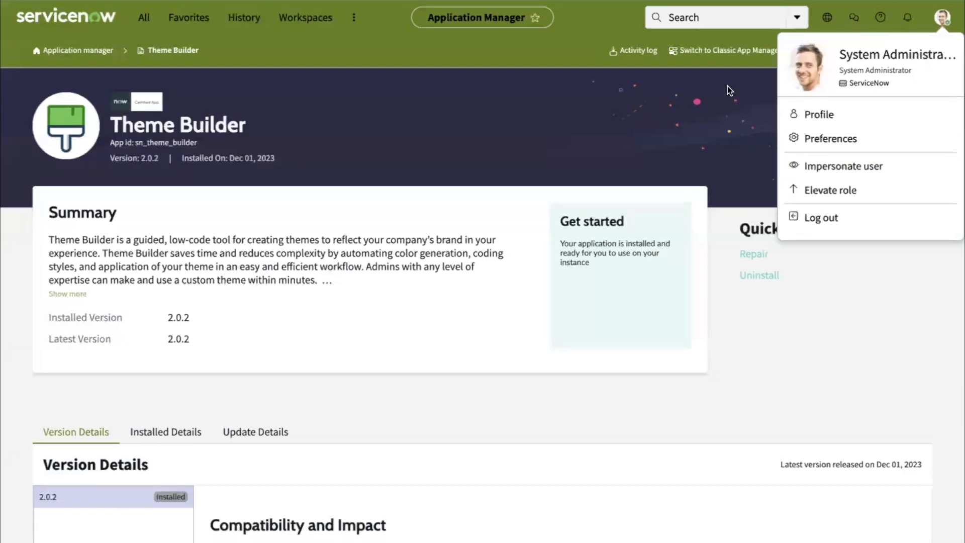
- Select Glide Palette as the theme in user preferences and close the dialog
left_click(830, 139)
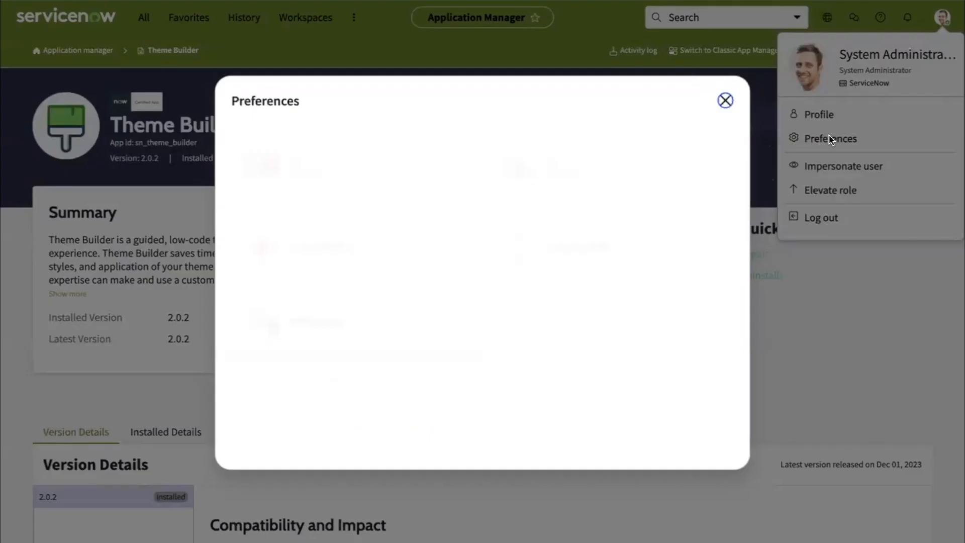
left_click(622, 162)
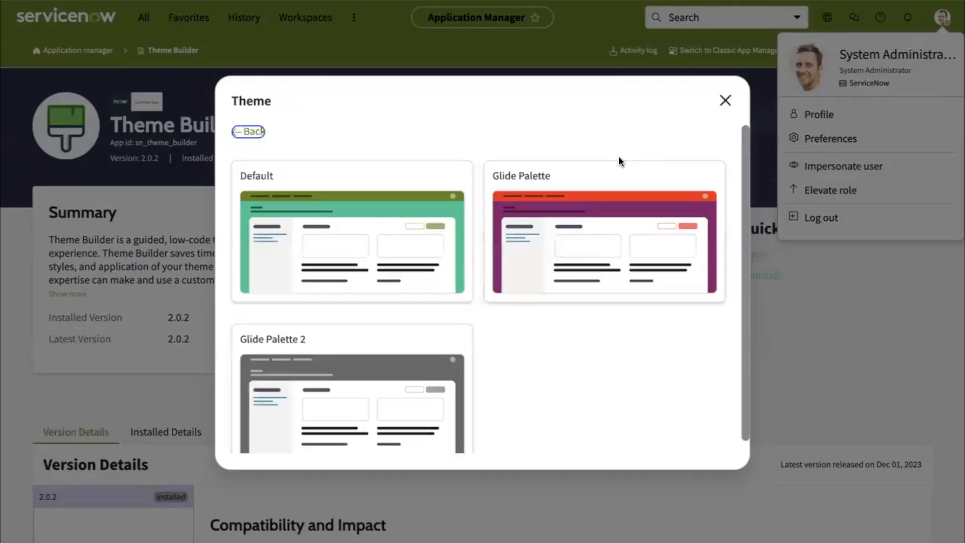
left_click(513, 187)
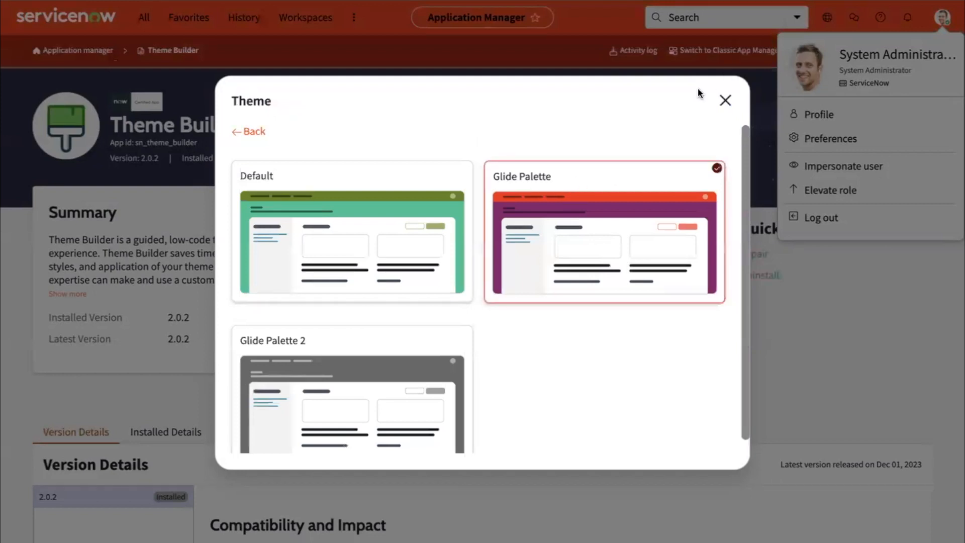
left_click(722, 102)
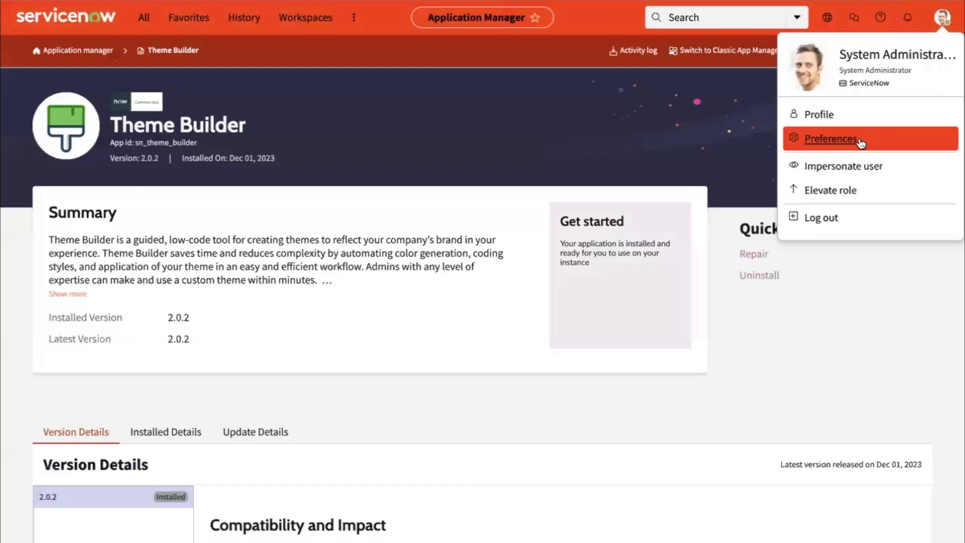
- Impersonate a recent user from the profile menu
left_click(883, 173)
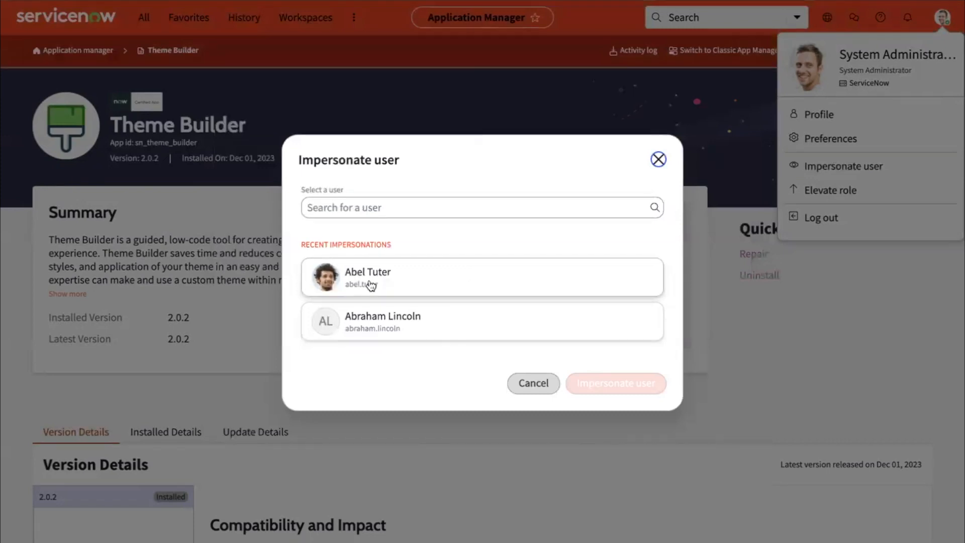
left_click(402, 281)
left_click(597, 388)
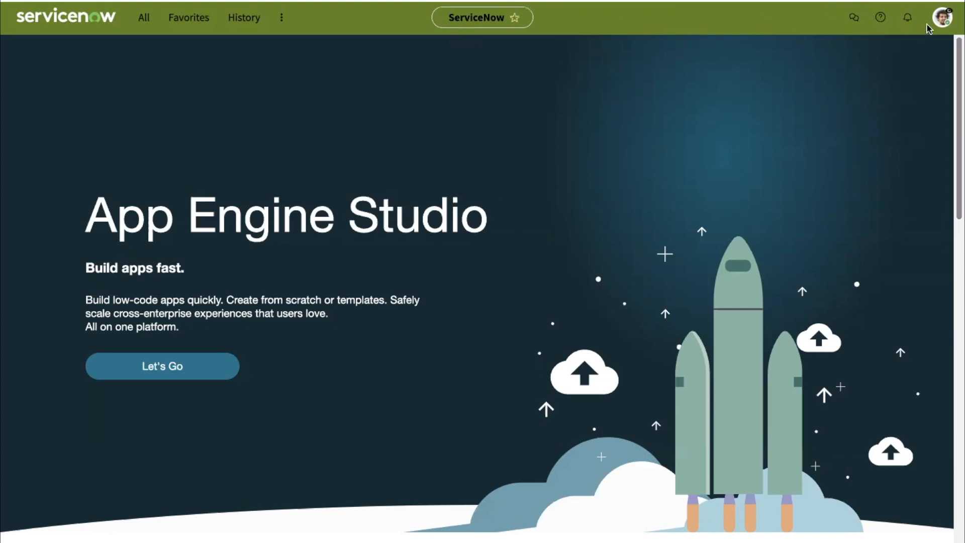
- Open the impersonated user's preferences to check the theme options, then close them
left_click(943, 18)
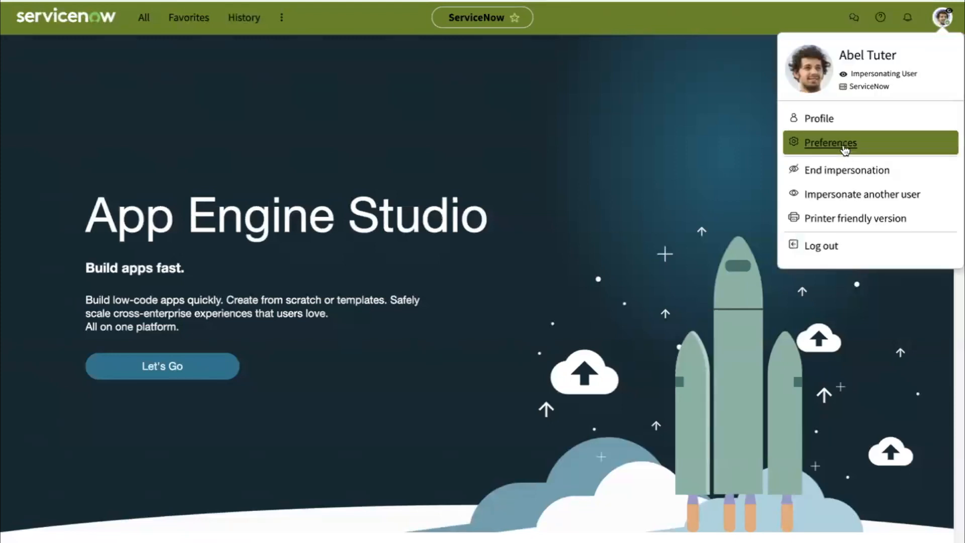
left_click(845, 150)
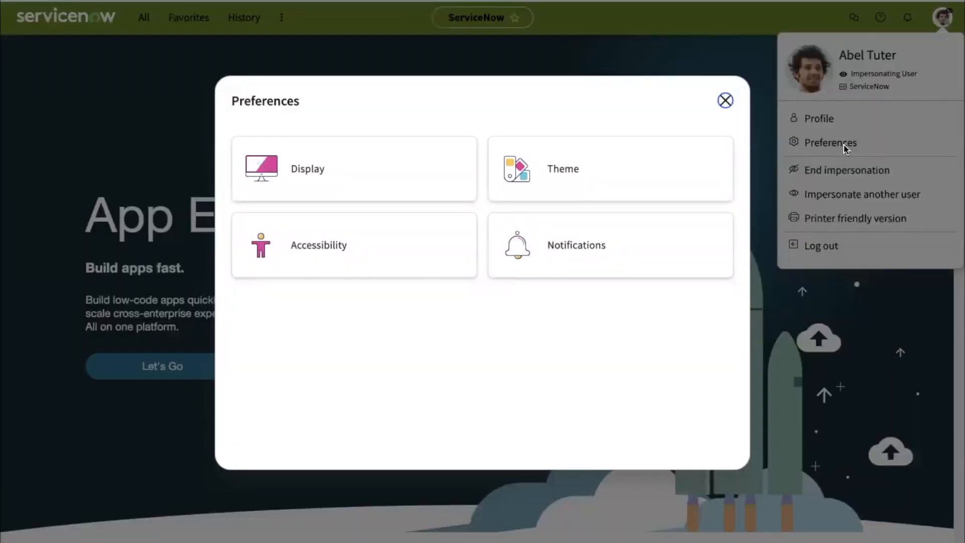
left_click(725, 101)
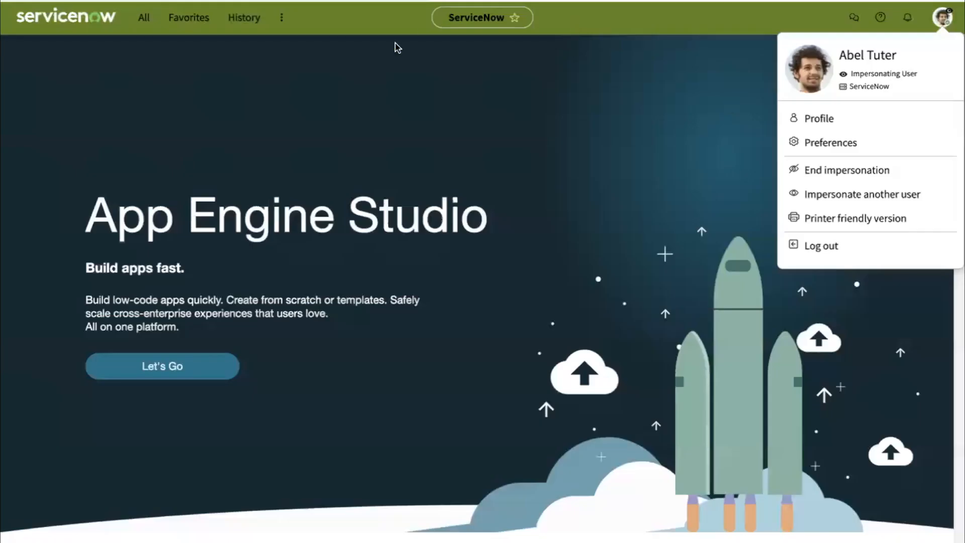